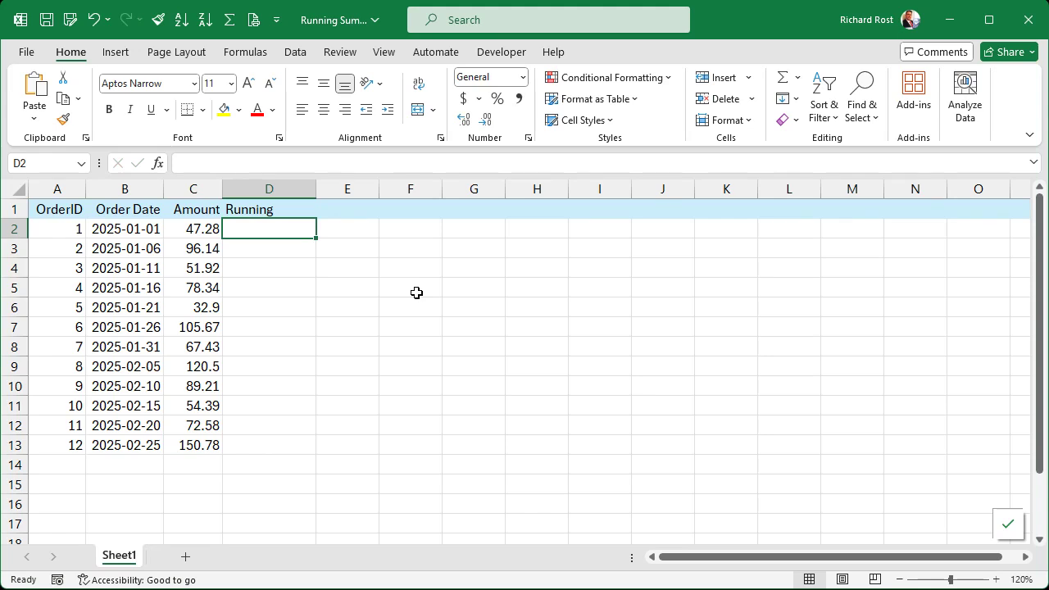
Step: Enter =SUM(C2:C13) in D13 to total the Amount values
left_click(277, 442)
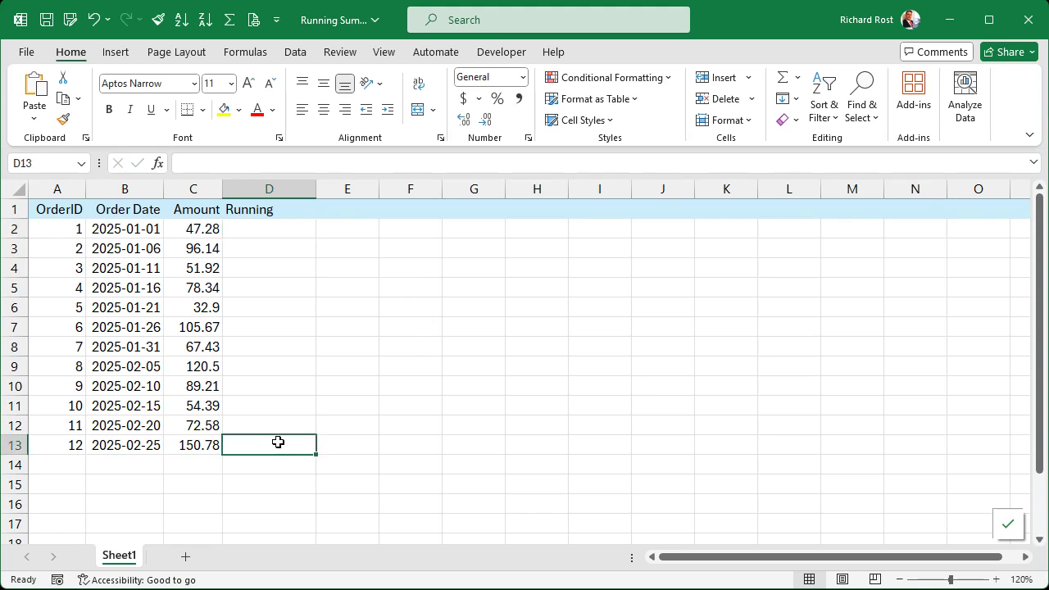
type("=SUM")
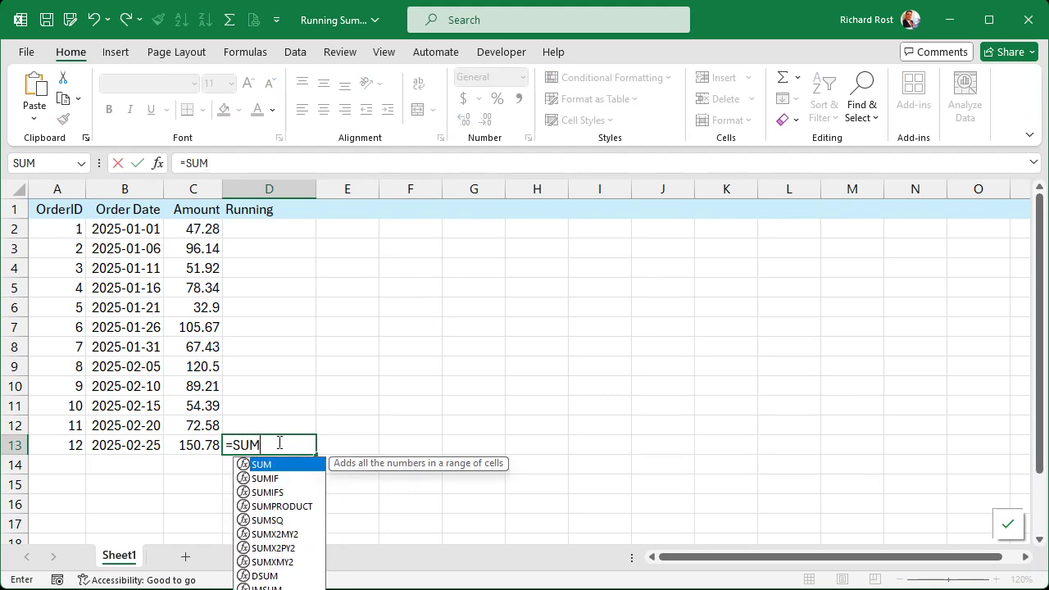
type("(")
left_click_drag(196, 228, 182, 445)
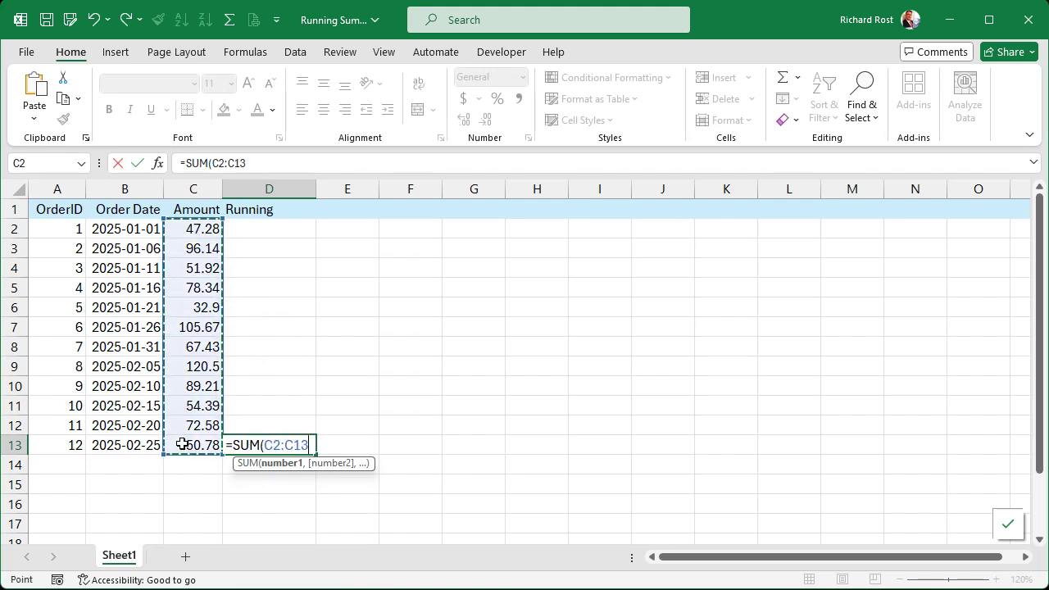
key("Return")
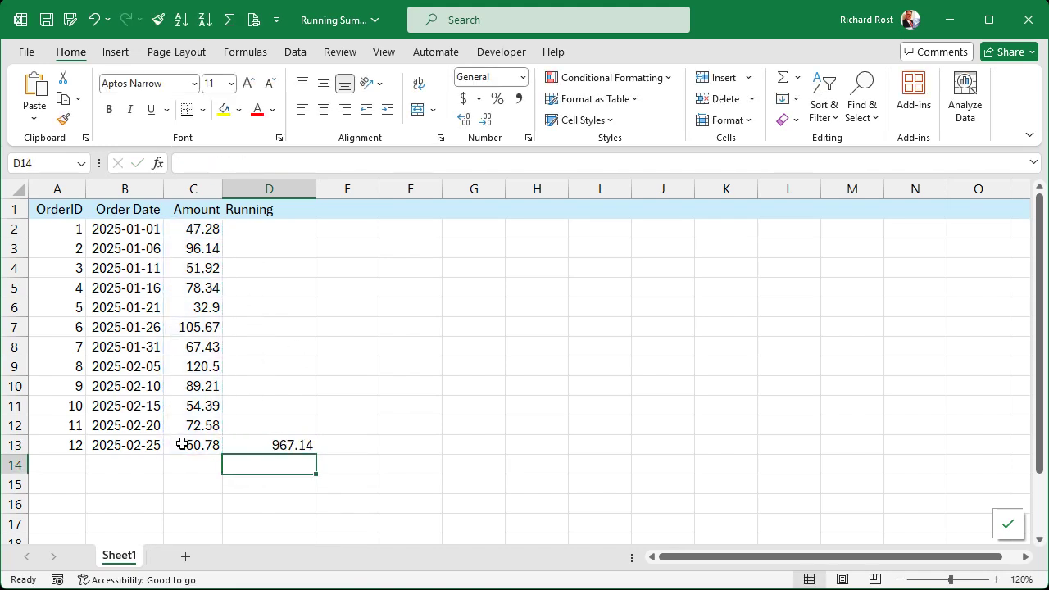
Step: Anchor C2 in D13's formula with F4, making it =SUM($C$2:C13)
left_click(278, 443)
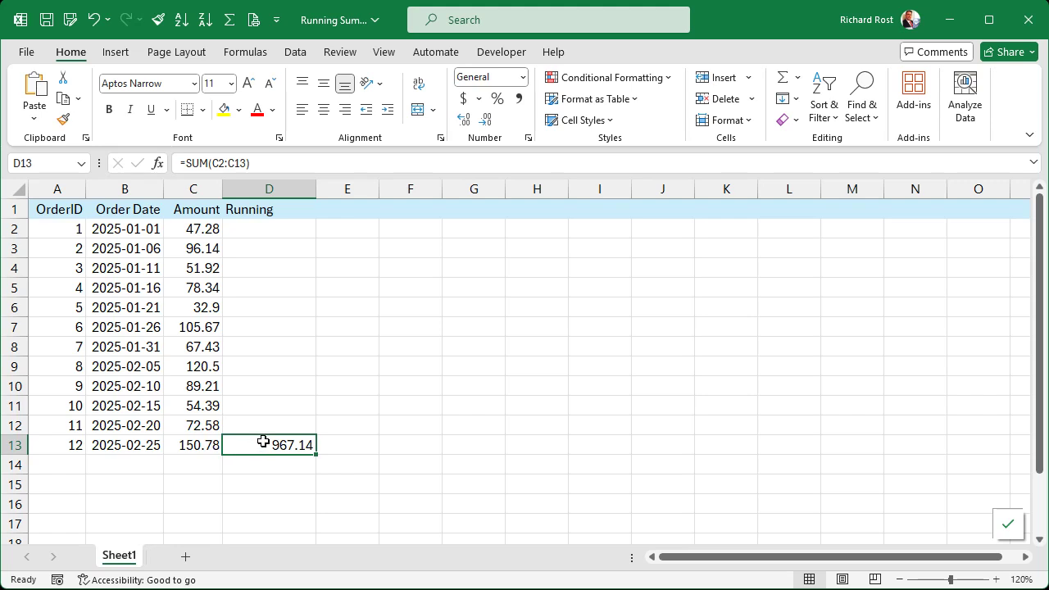
left_click(219, 162)
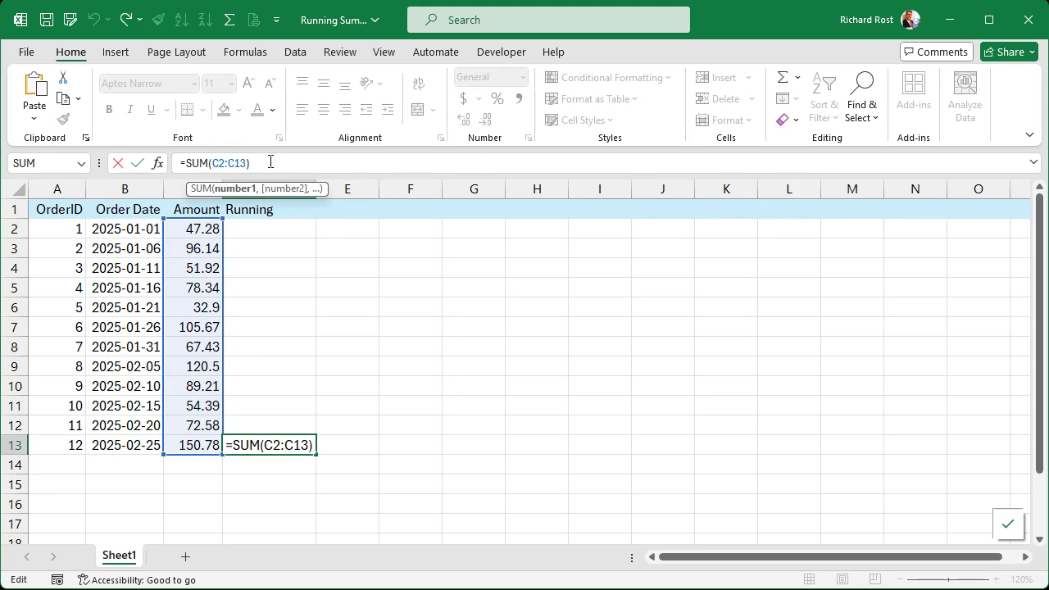
key("F4")
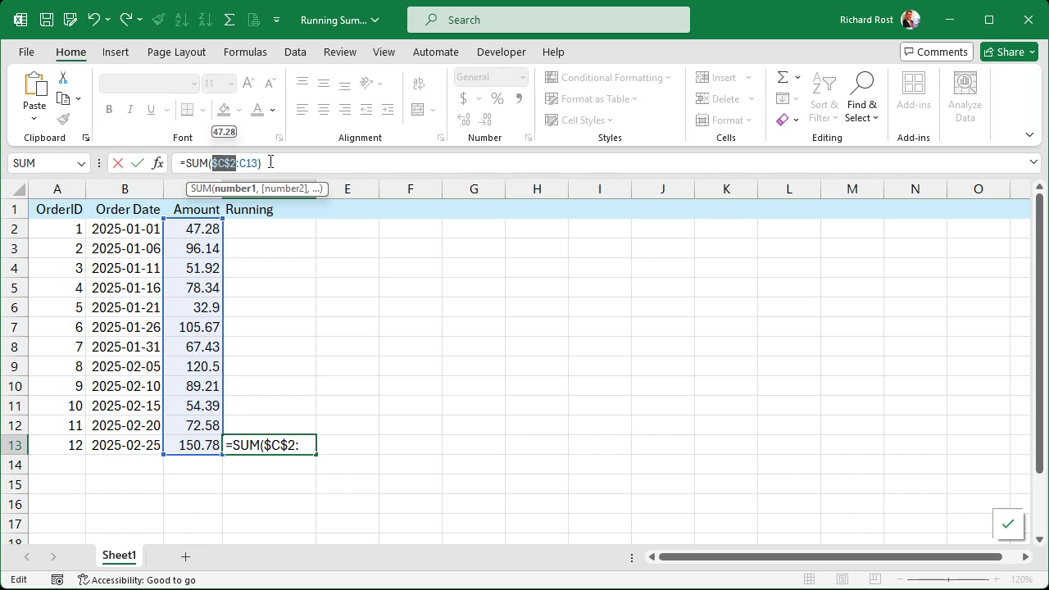
key("Return")
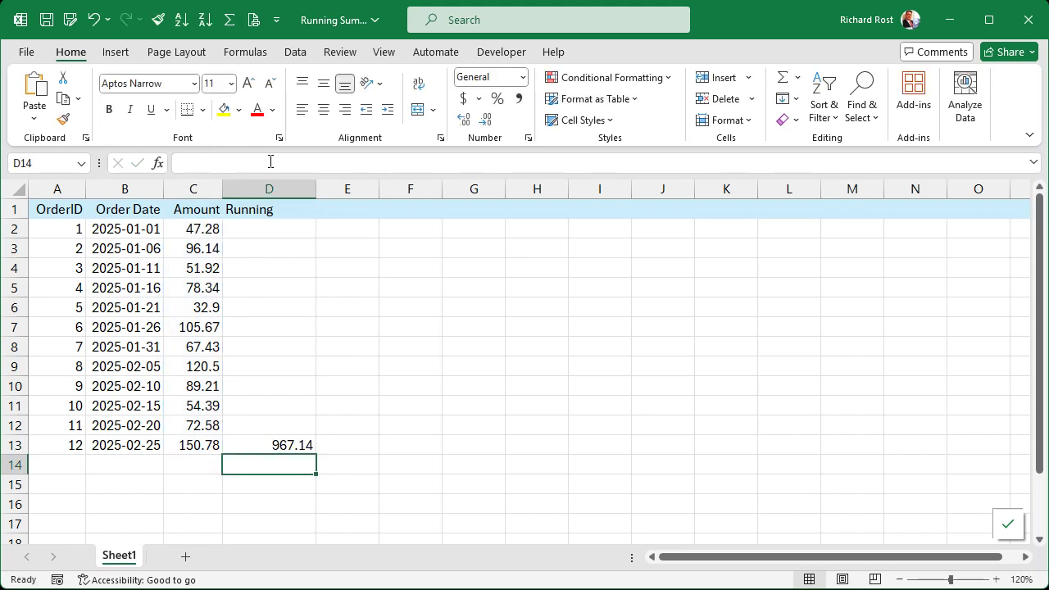
left_click(287, 445)
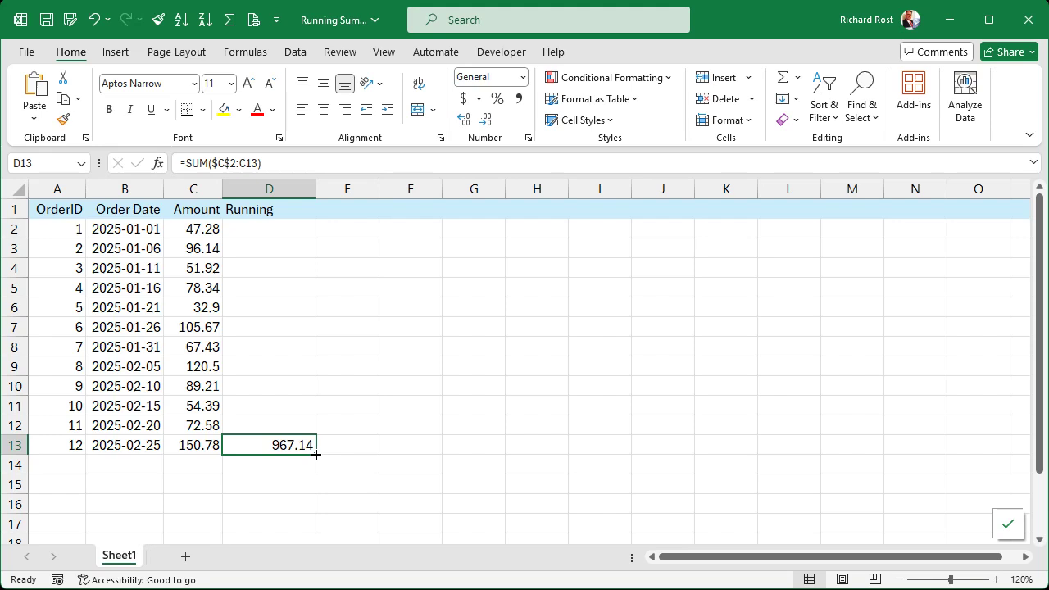
Step: Fill D13's formula up to D2, then Ignore Error on the flagged cells D3:D12
left_click_drag(315, 454, 297, 218)
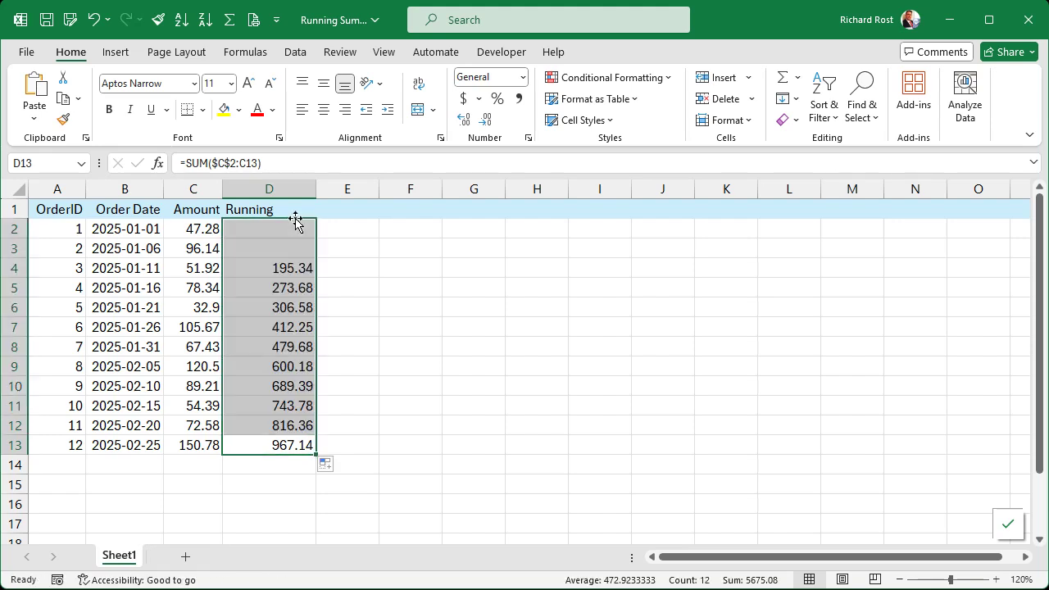
left_click(476, 318)
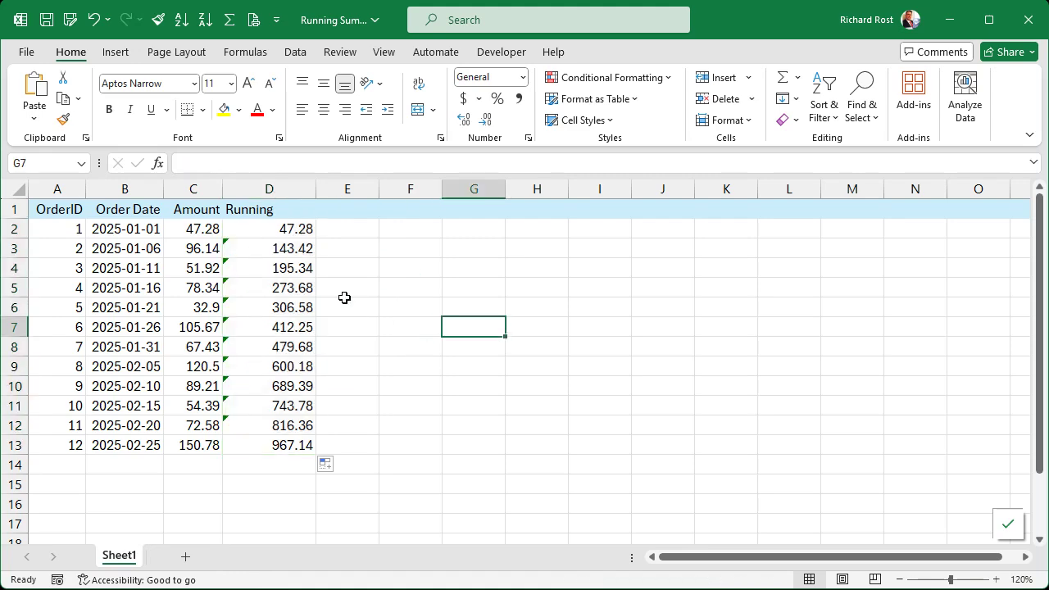
left_click_drag(238, 251, 253, 421)
left_click(203, 250)
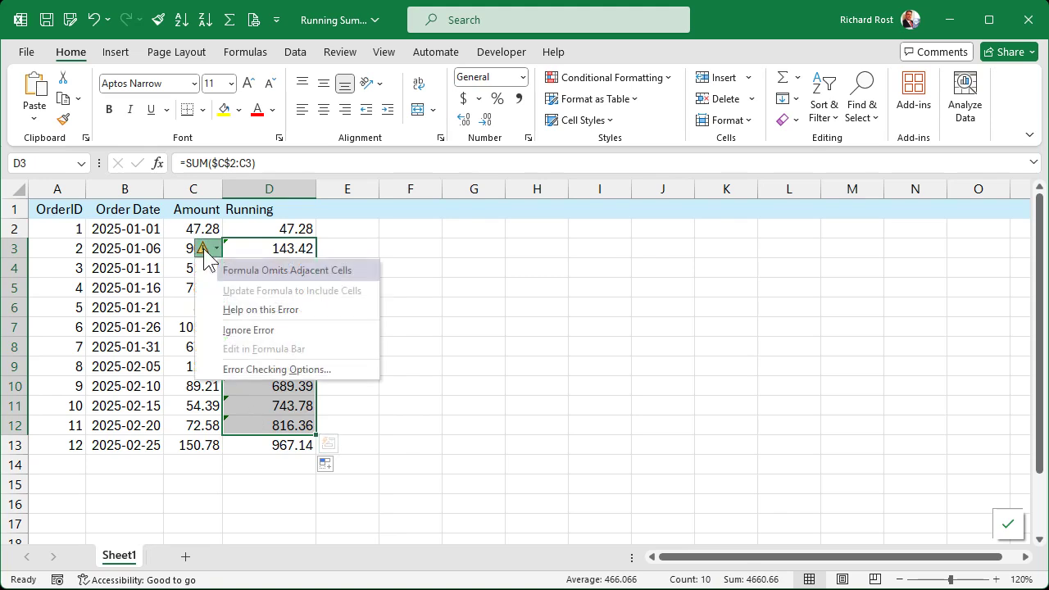
left_click(251, 330)
left_click(389, 310)
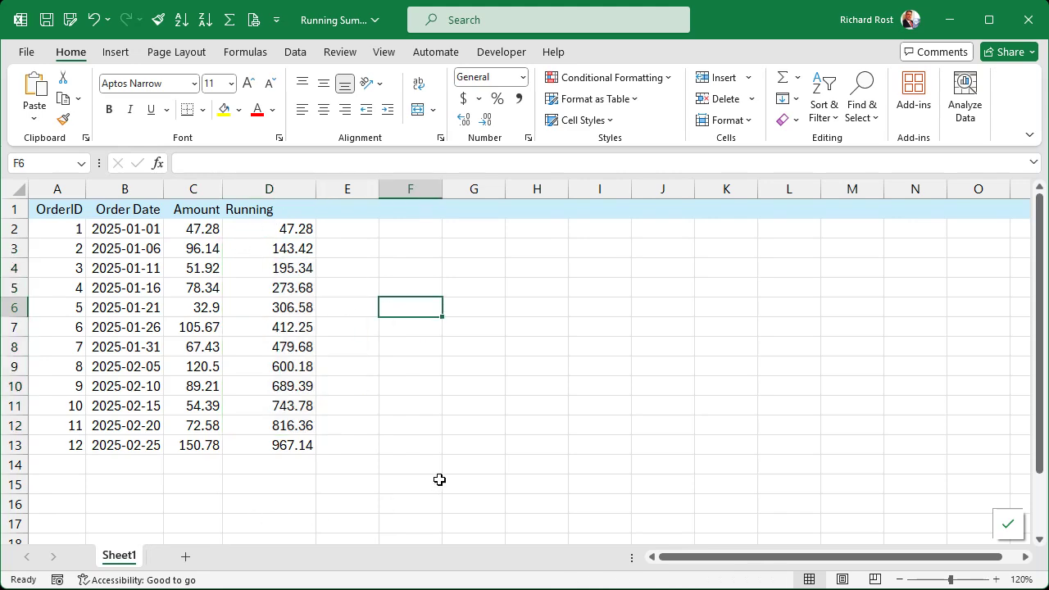
Step: Add the heading 'Avg' in cell E1
left_click(345, 446)
left_click(349, 207)
type("Avg")
key("Return")
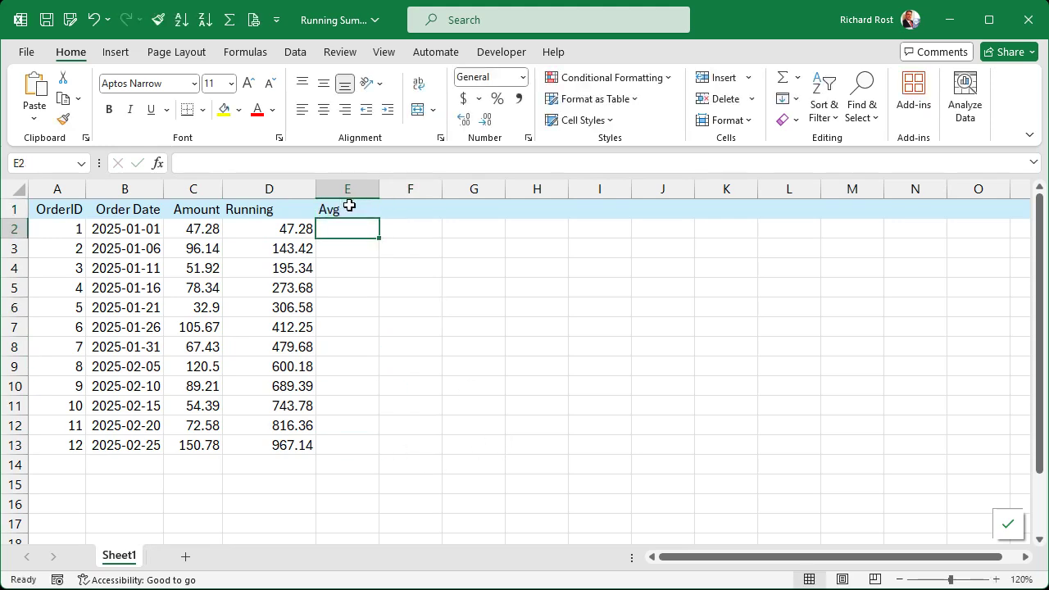
Step: Enter =AVERAGE($C$2:C13) in E13, anchoring C2 with F4
left_click(351, 444)
type("=average(")
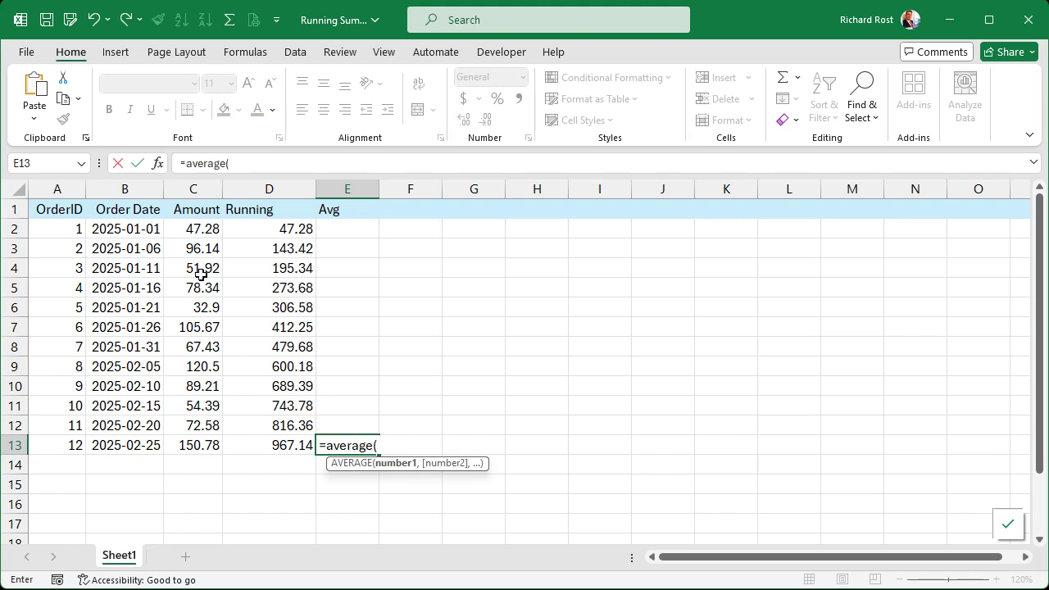
left_click_drag(204, 228, 201, 447)
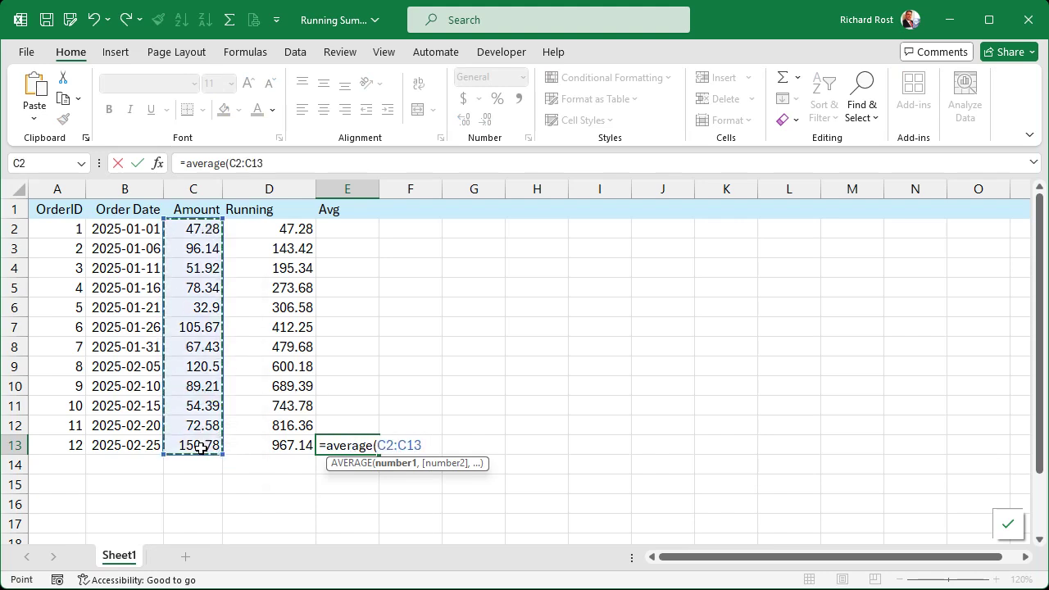
key("Return")
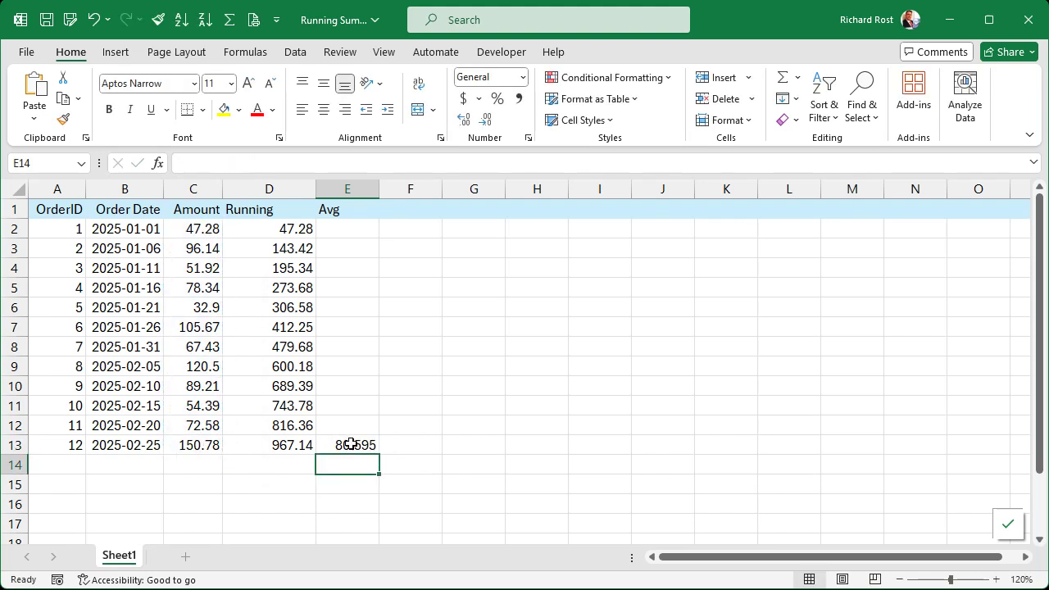
left_click(348, 442)
left_click(241, 164)
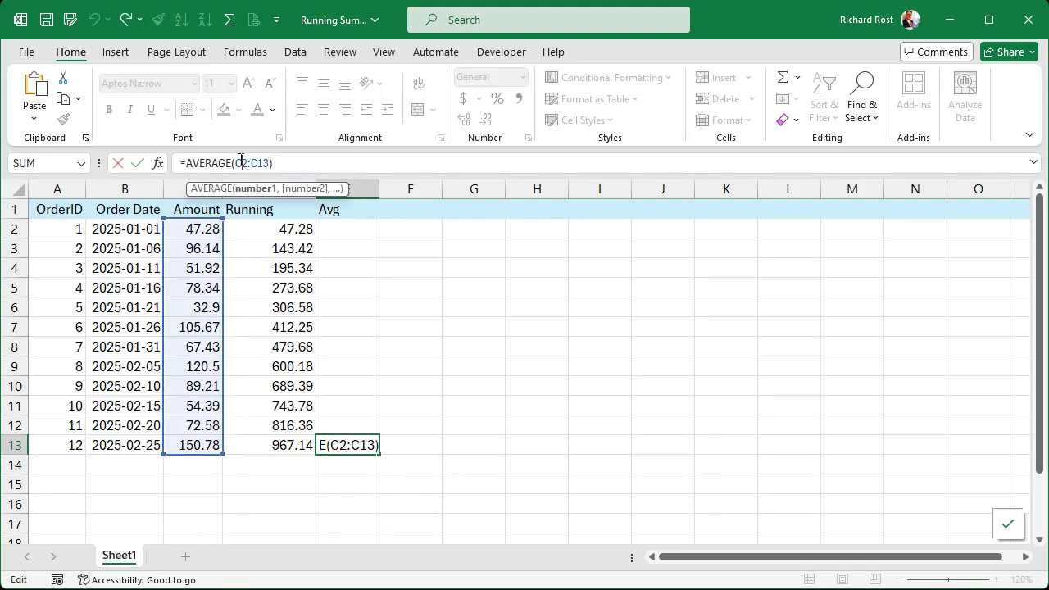
key("F4")
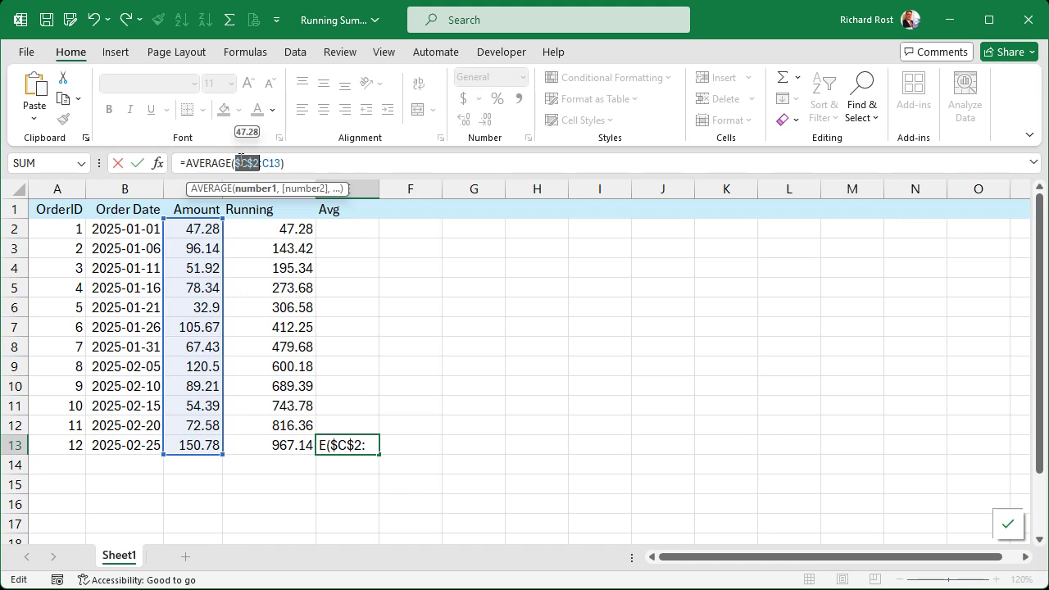
key("Return")
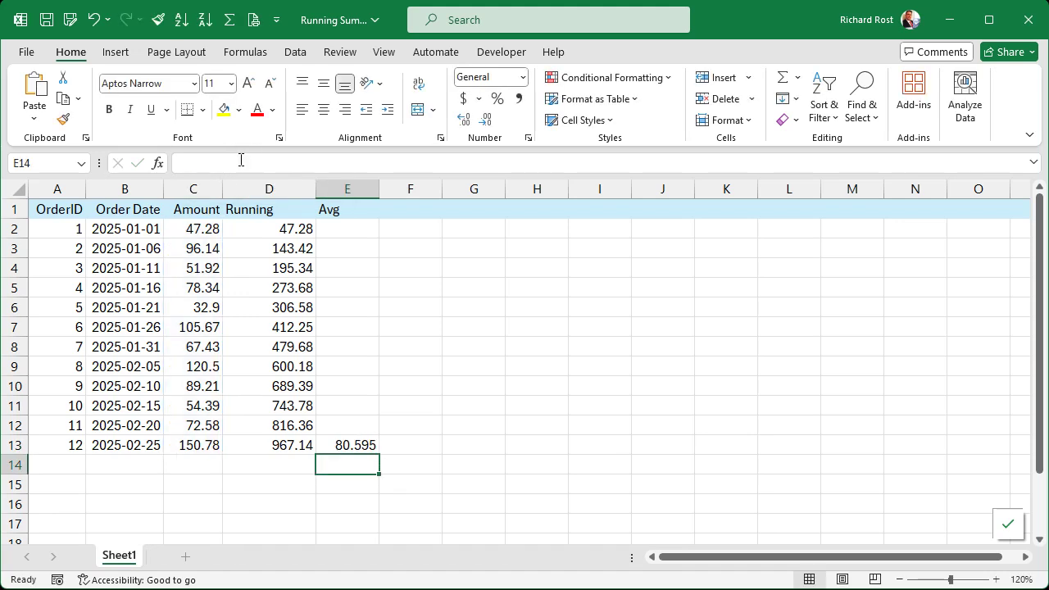
Step: Fill E13's formula up to E2 and Ignore Error on the flagged cells E3:E12
left_click(370, 447)
left_click_drag(379, 452, 387, 220)
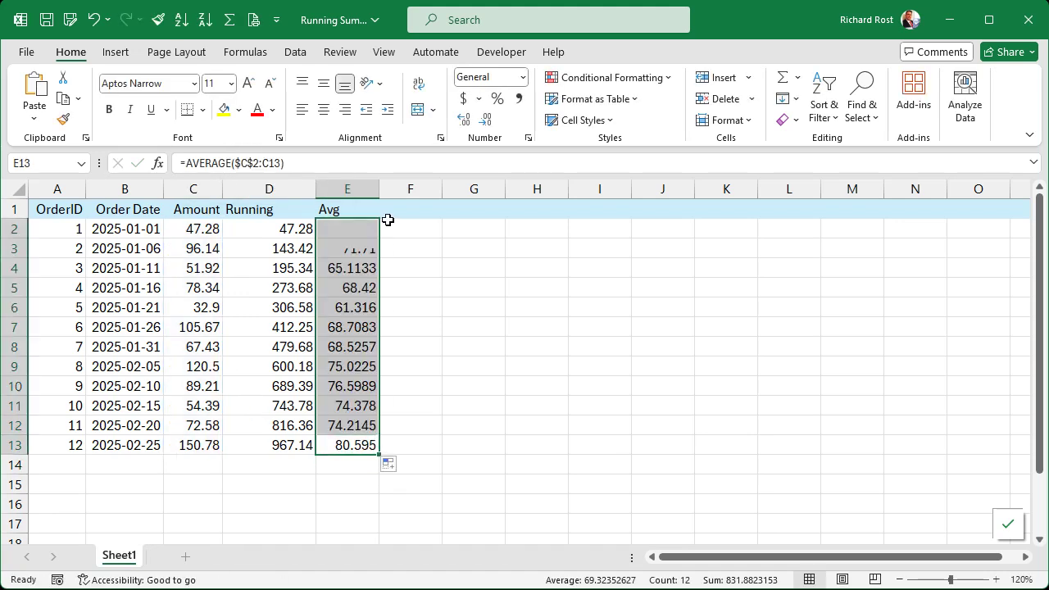
left_click(475, 306)
left_click_drag(356, 251, 356, 426)
left_click(300, 249)
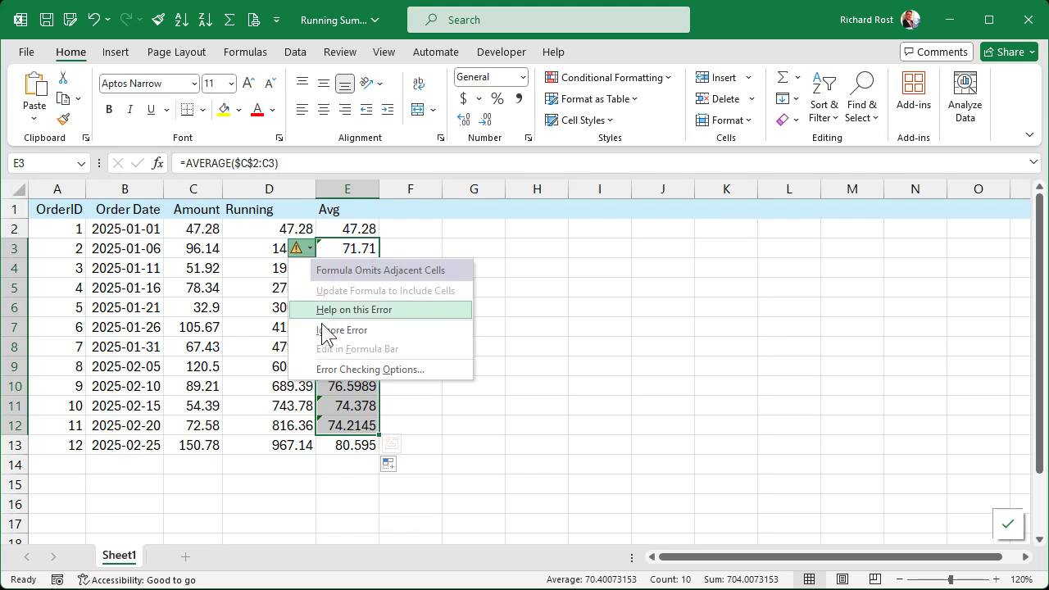
left_click(323, 330)
left_click(537, 366)
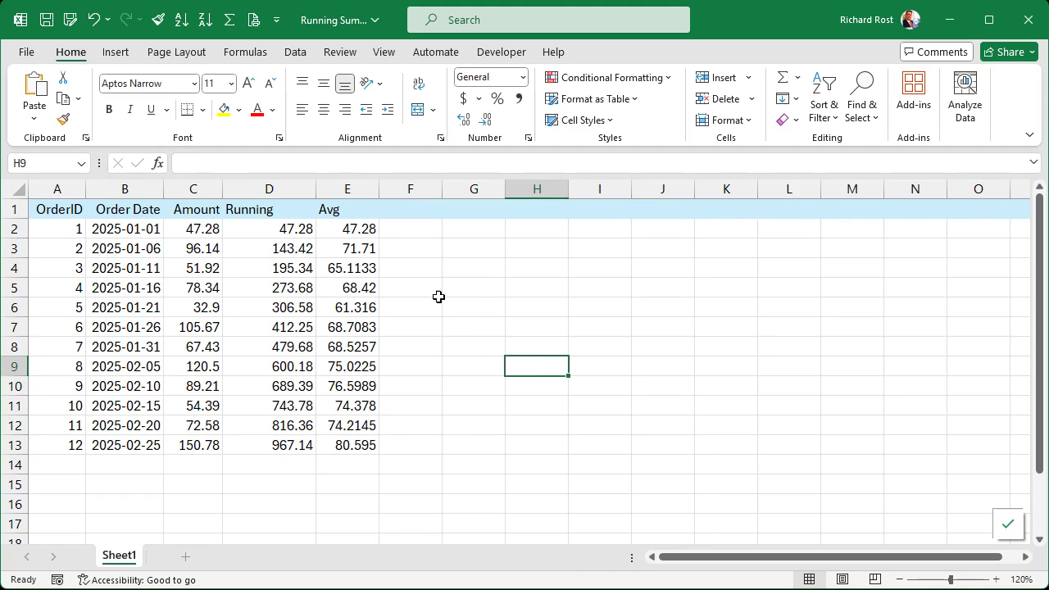
Step: Clear the Running and Avg results in D2:E14
left_click_drag(278, 189, 346, 189)
left_click(474, 265)
left_click_drag(254, 229, 353, 463)
key("Delete")
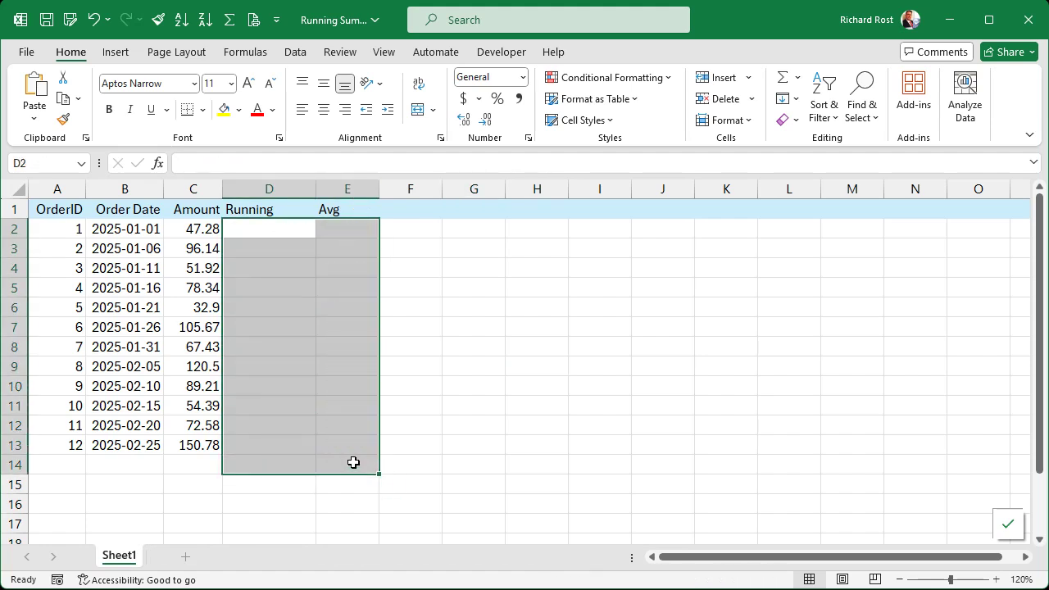
left_click(410, 410)
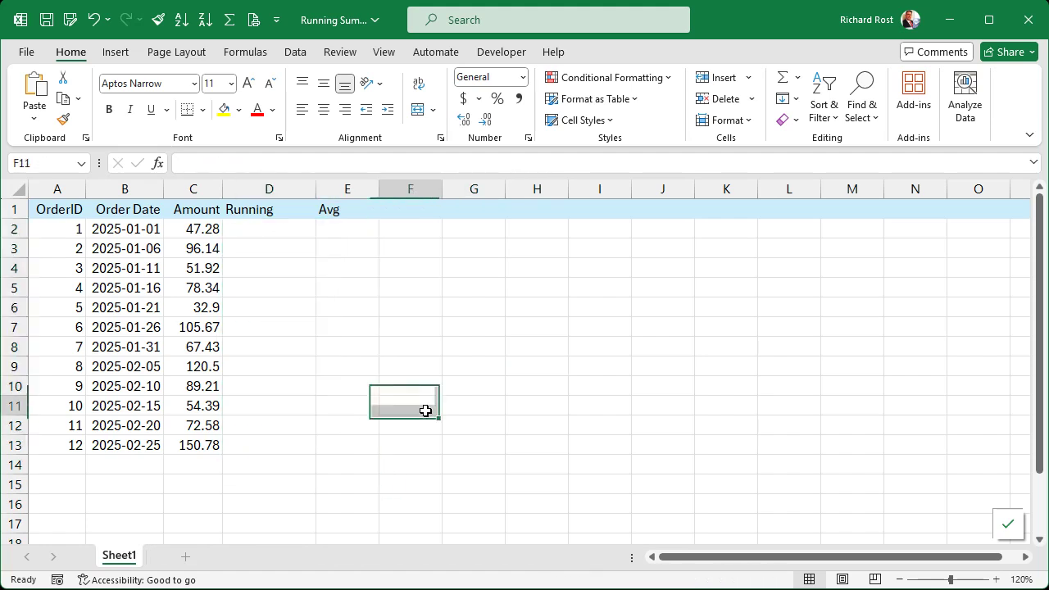
Step: Enter =SUM(C2:C2) in D2 as the first running total
left_click(252, 228)
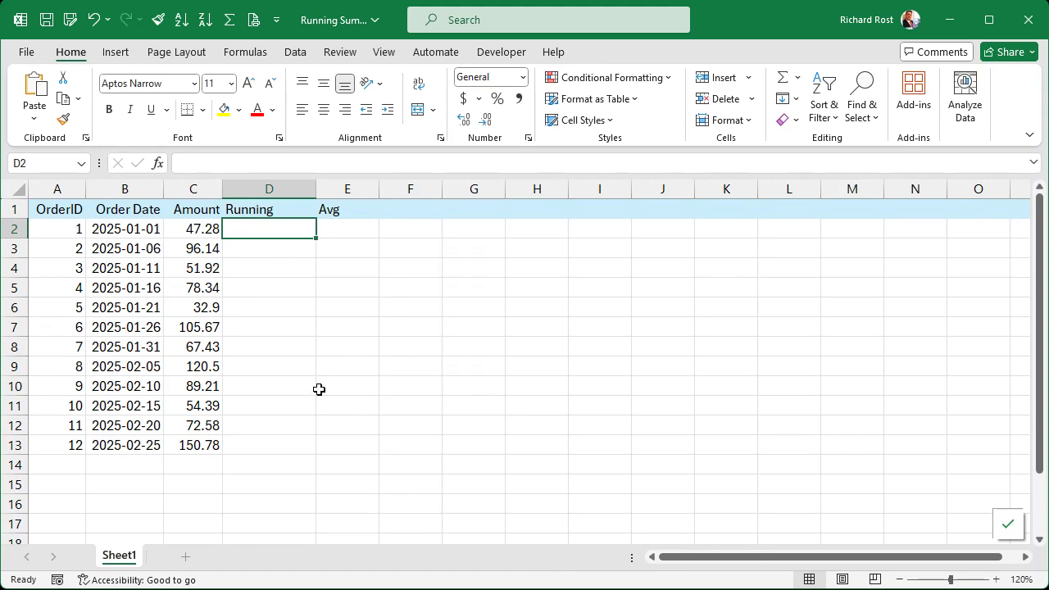
left_click(202, 230)
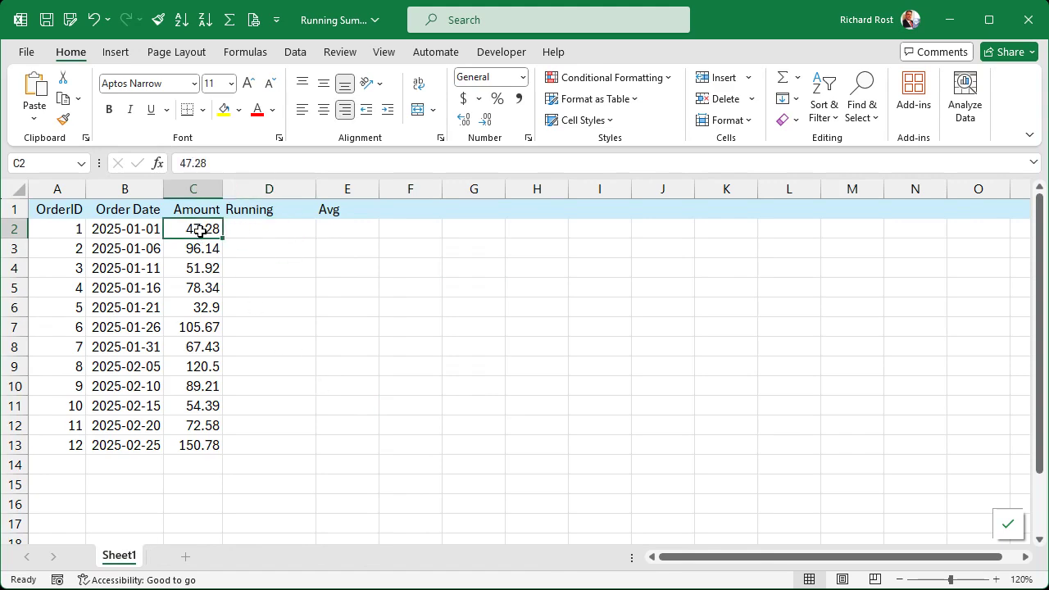
left_click(262, 233)
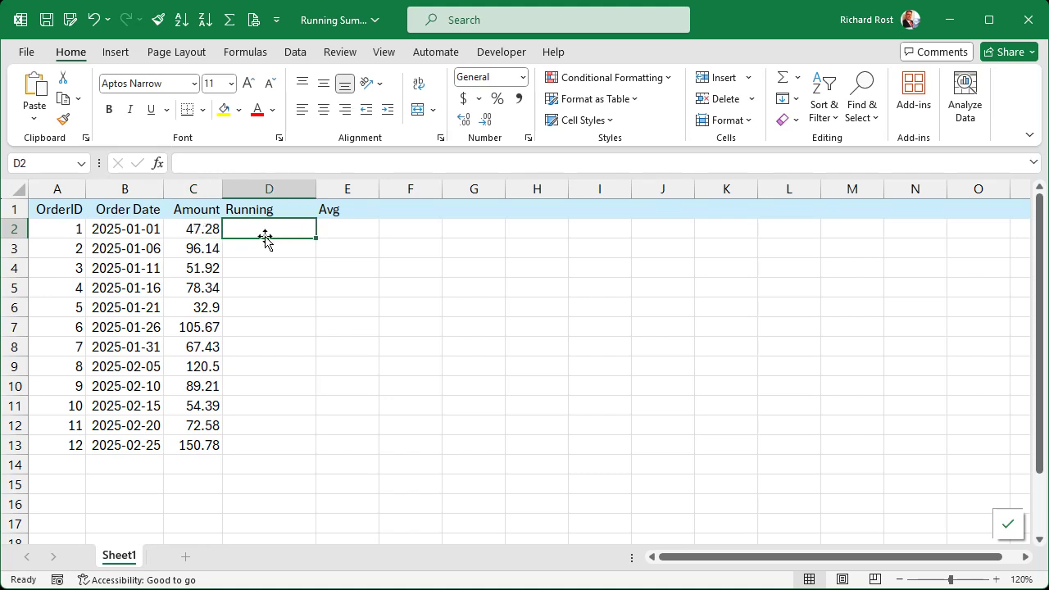
type("=SUM(")
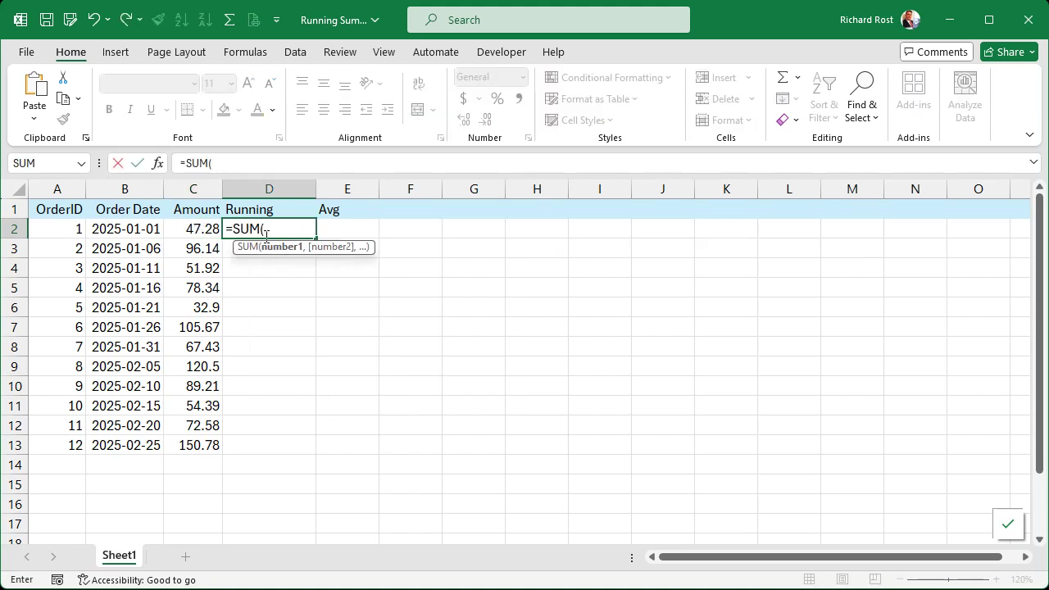
left_click(181, 231)
key("F8")
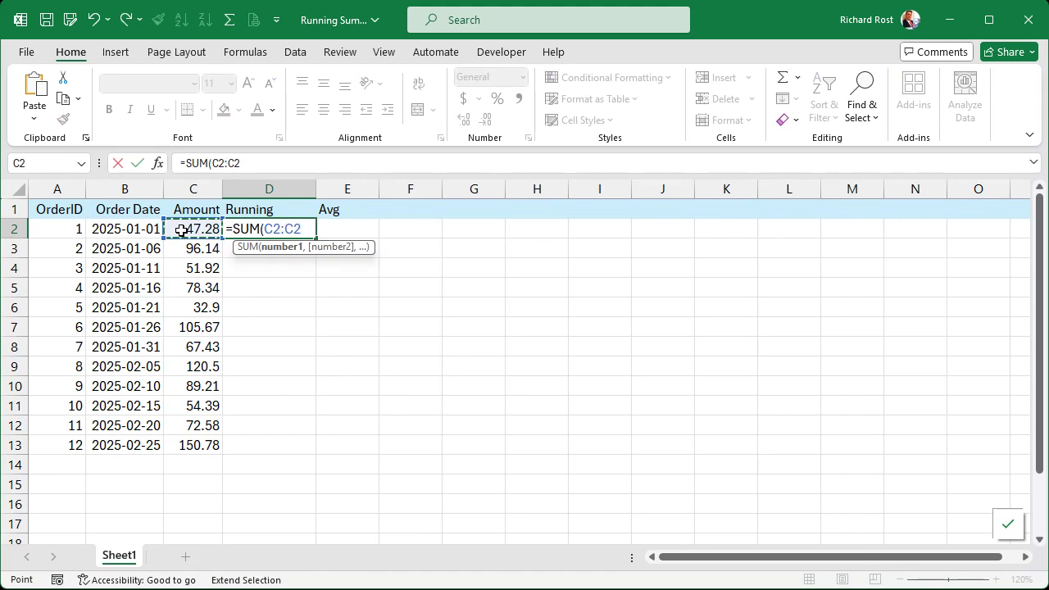
type(")")
key("Return")
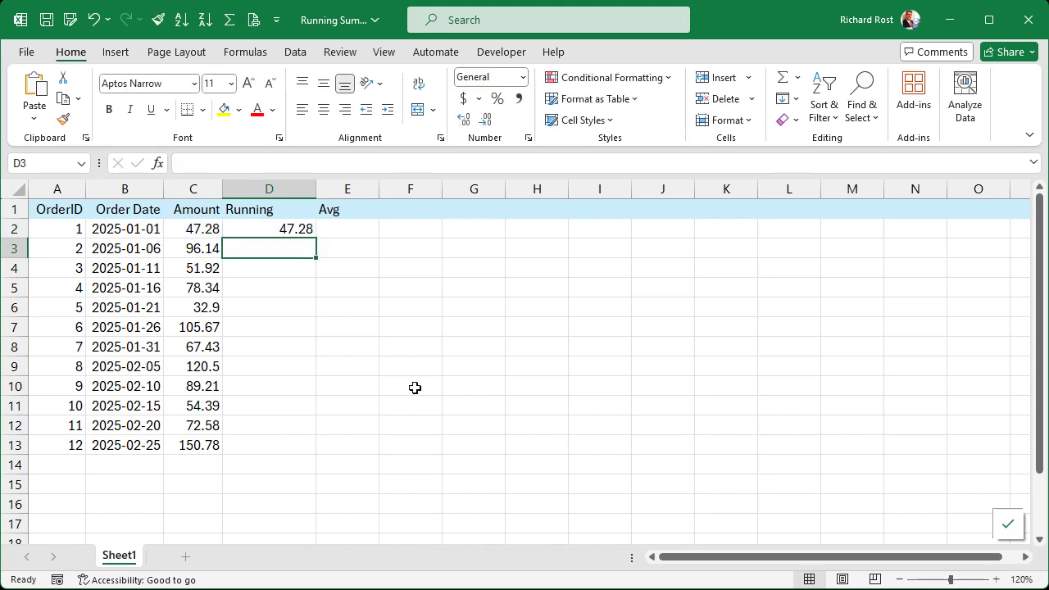
Step: Enter =SUM(C2:C3) in D3 and =SUM(C2:C4) in D4
type("=SUM(")
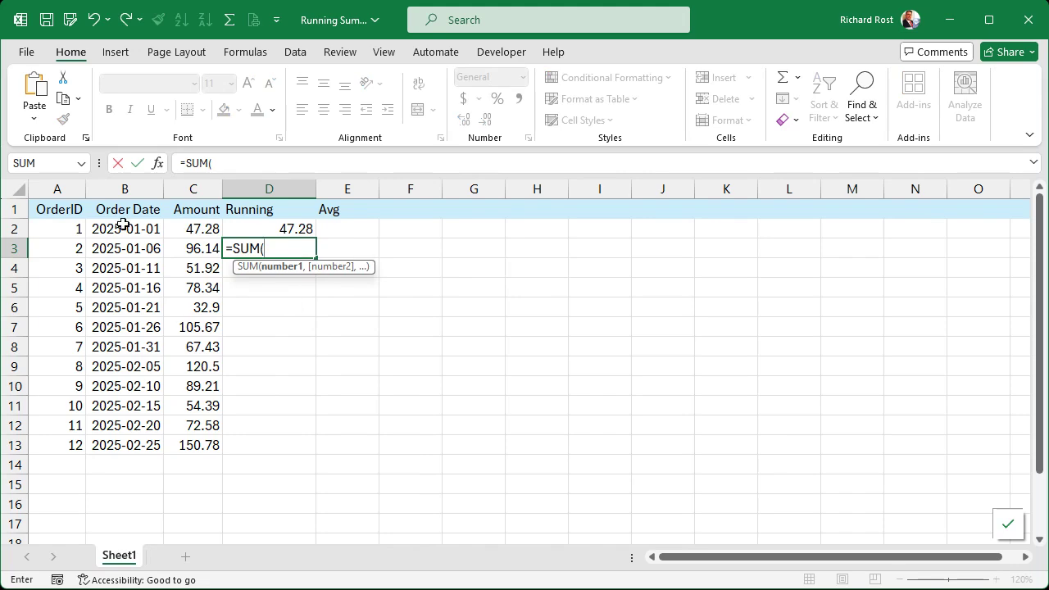
left_click_drag(204, 231, 195, 252)
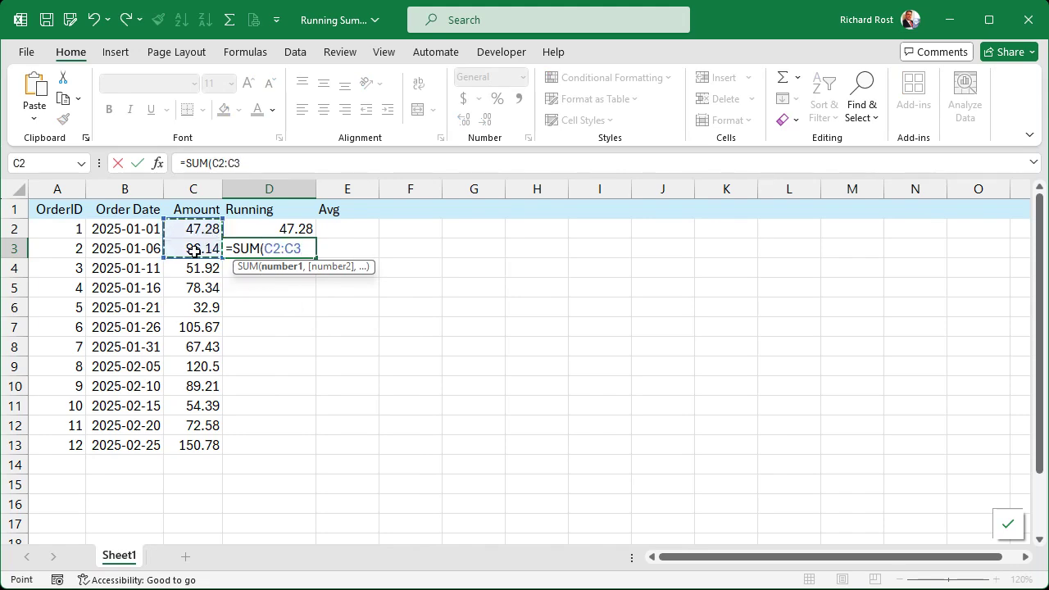
key("Return")
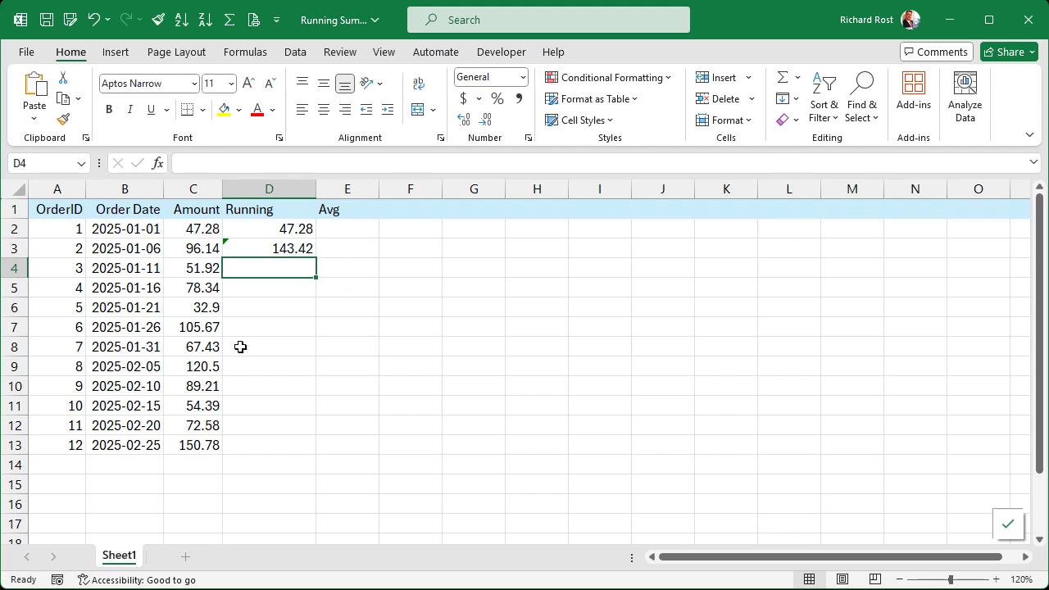
type("=SUM(")
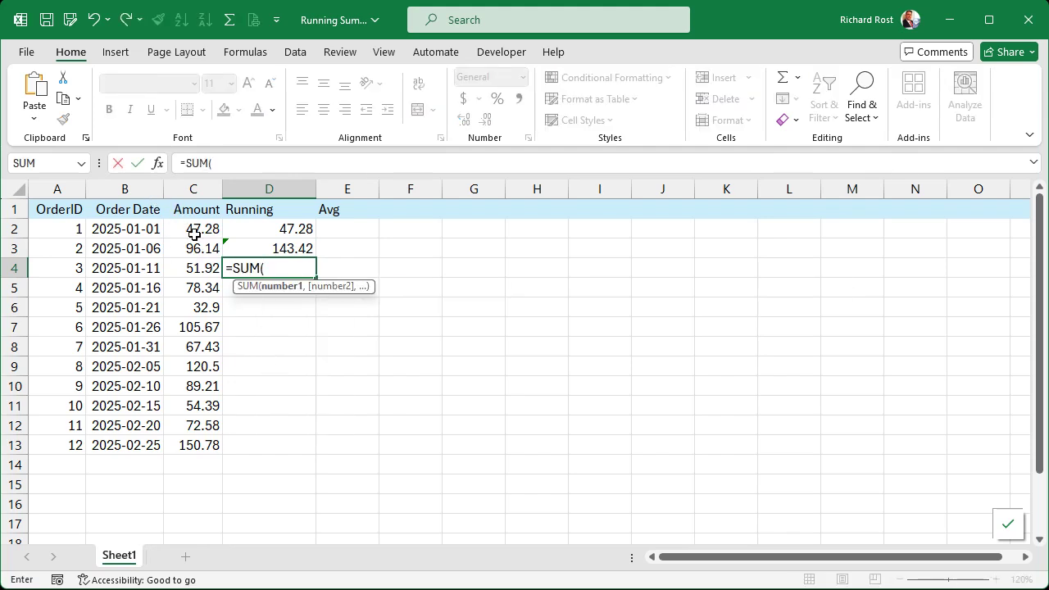
left_click_drag(192, 228, 192, 267)
key("Return")
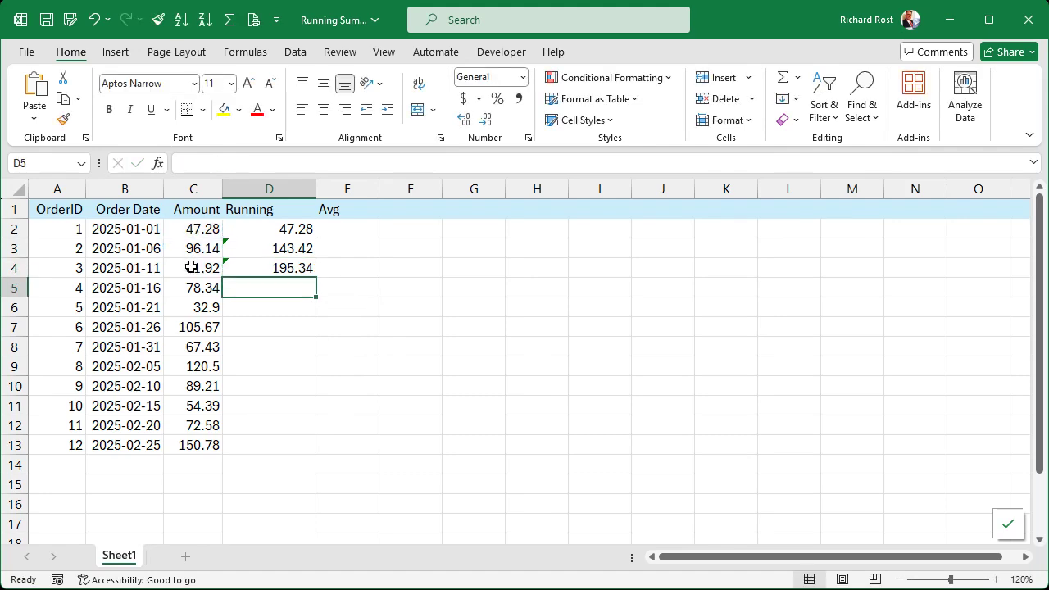
Step: Fill the Running formulas down to D13 and inspect them, finding shifted ranges from D5 down
left_click_drag(276, 230, 314, 451)
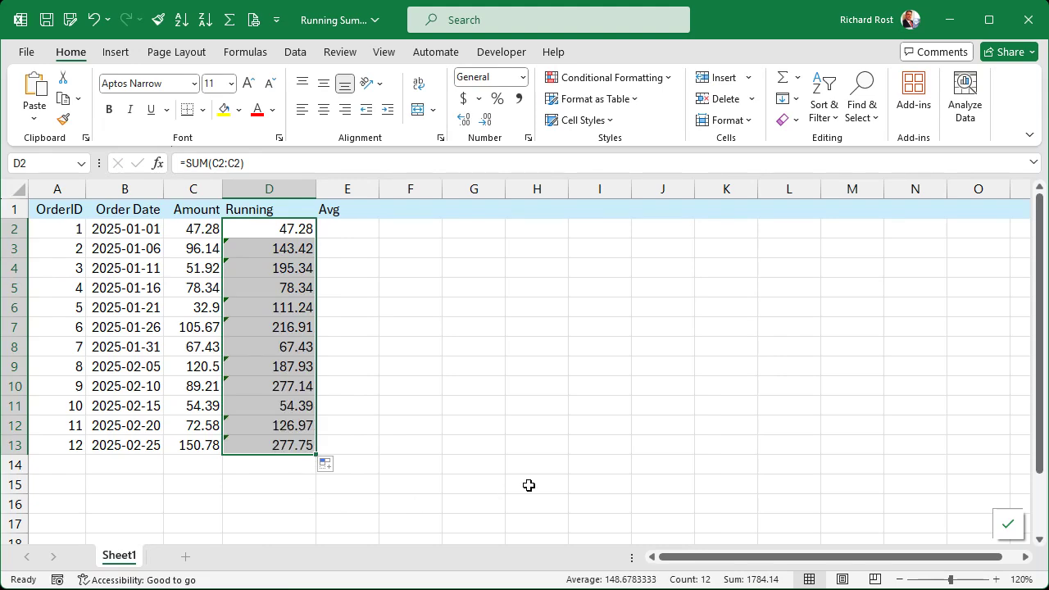
left_click(484, 352)
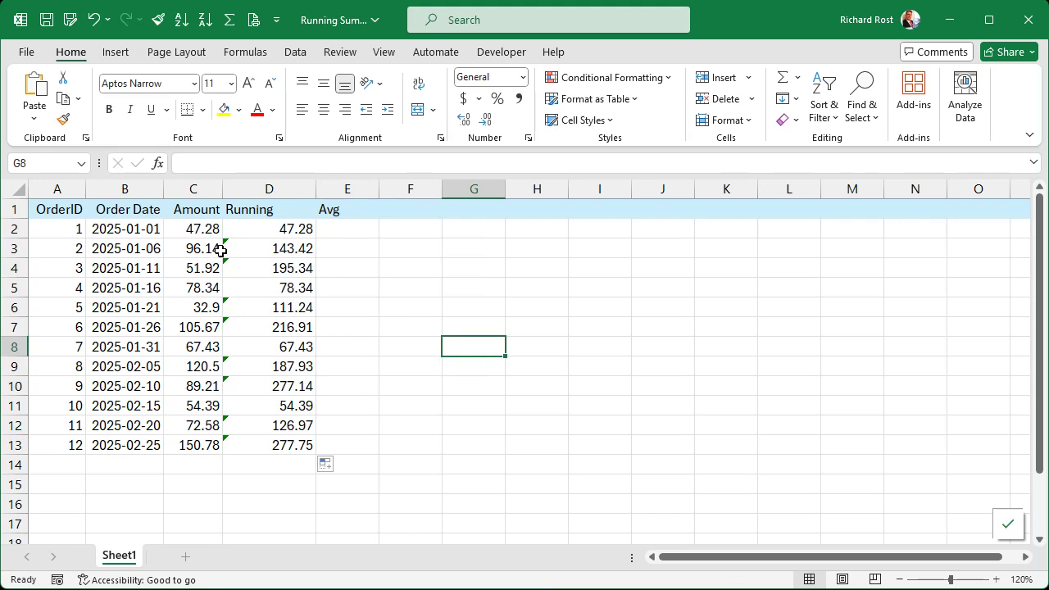
left_click(267, 245)
left_click(271, 267)
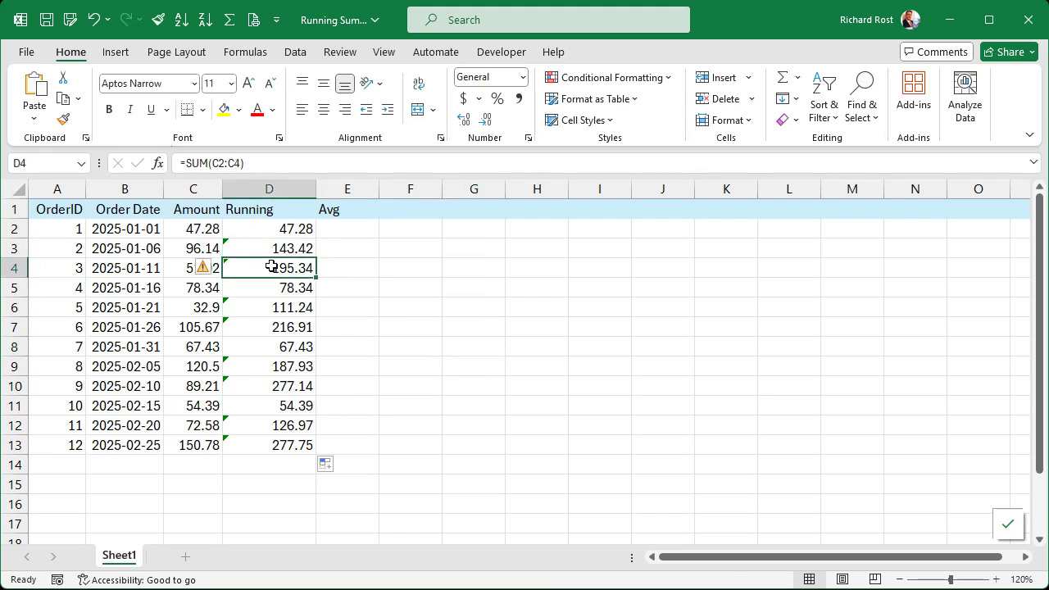
left_click(264, 290)
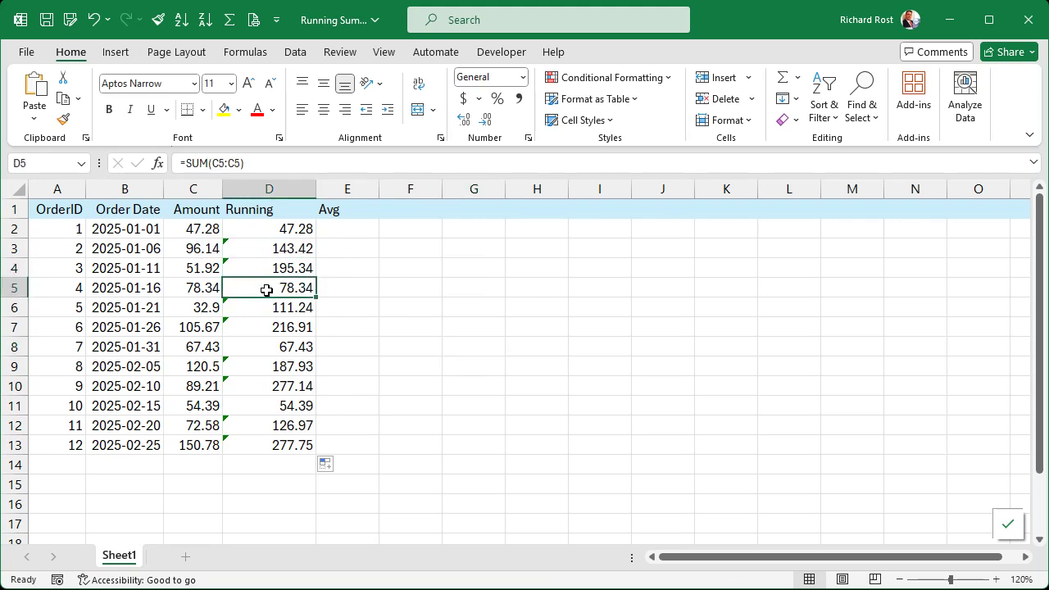
left_click(267, 304)
left_click(268, 326)
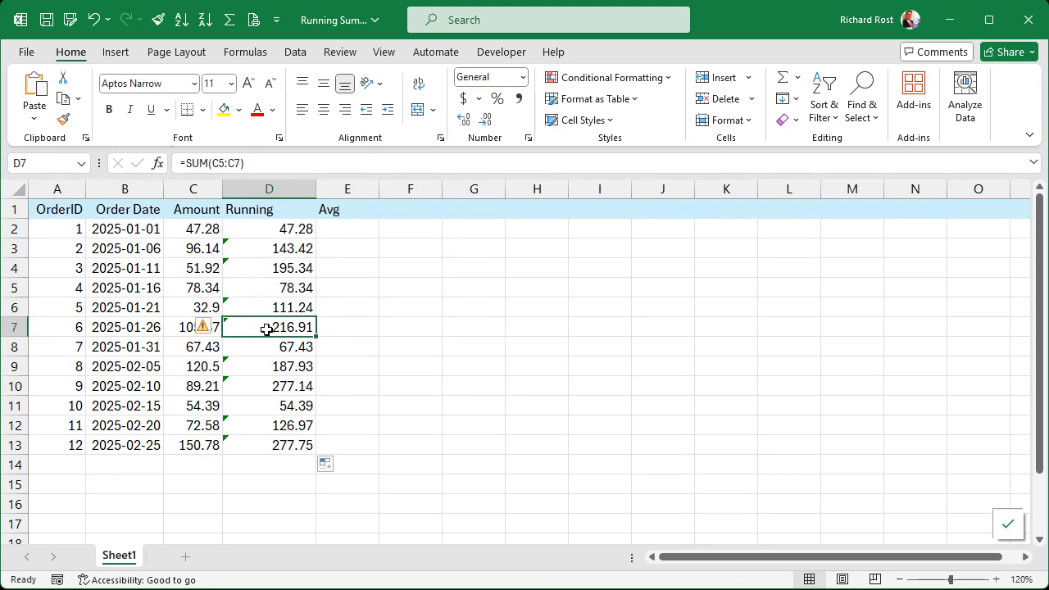
left_click(265, 346)
left_click(264, 365)
left_click(254, 387)
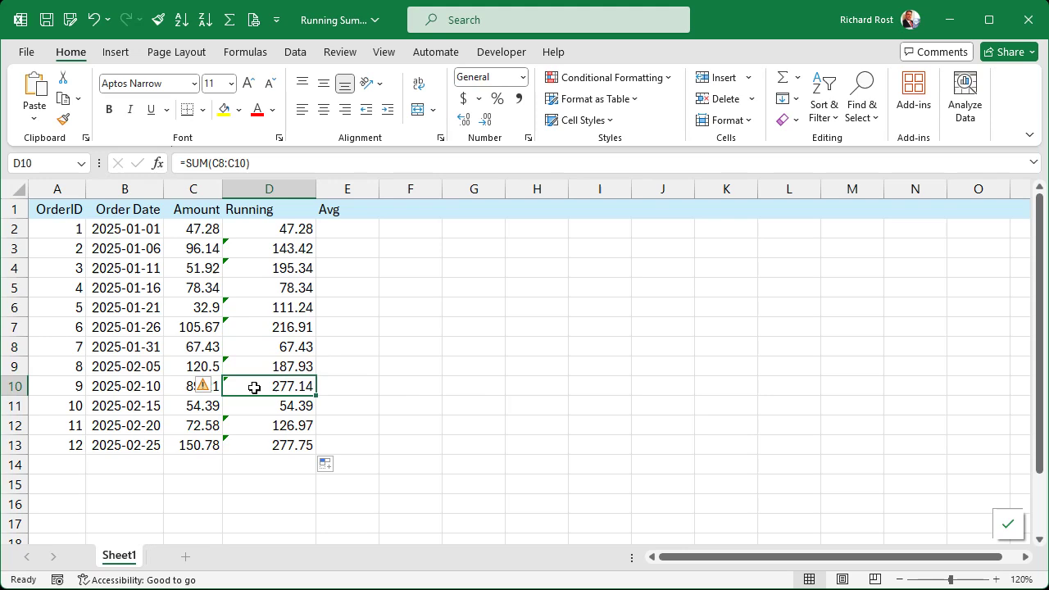
left_click(533, 410)
left_click_drag(276, 230, 284, 445)
Step: Delete the incorrect Running formulas and enter a SUM of C2:C2 in D2
key("Delete")
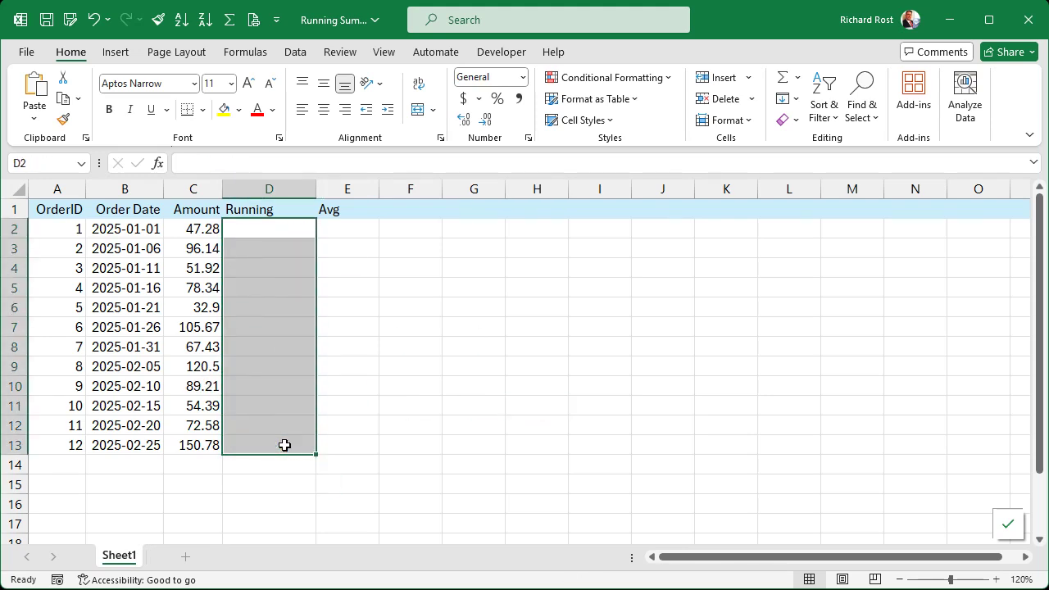
left_click(279, 232)
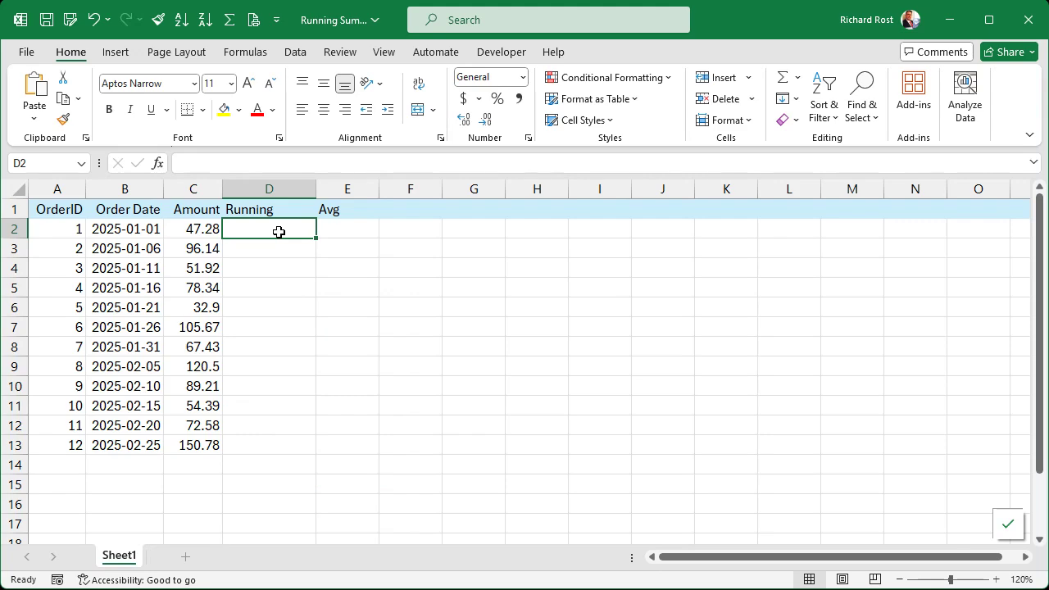
type("=SUM(")
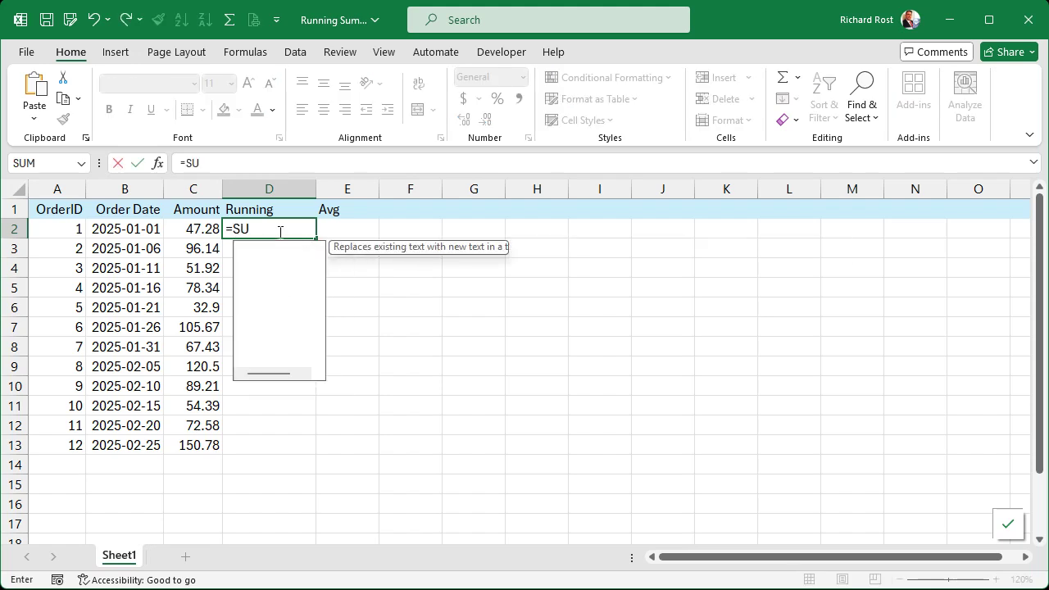
left_click(188, 229)
key("F4")
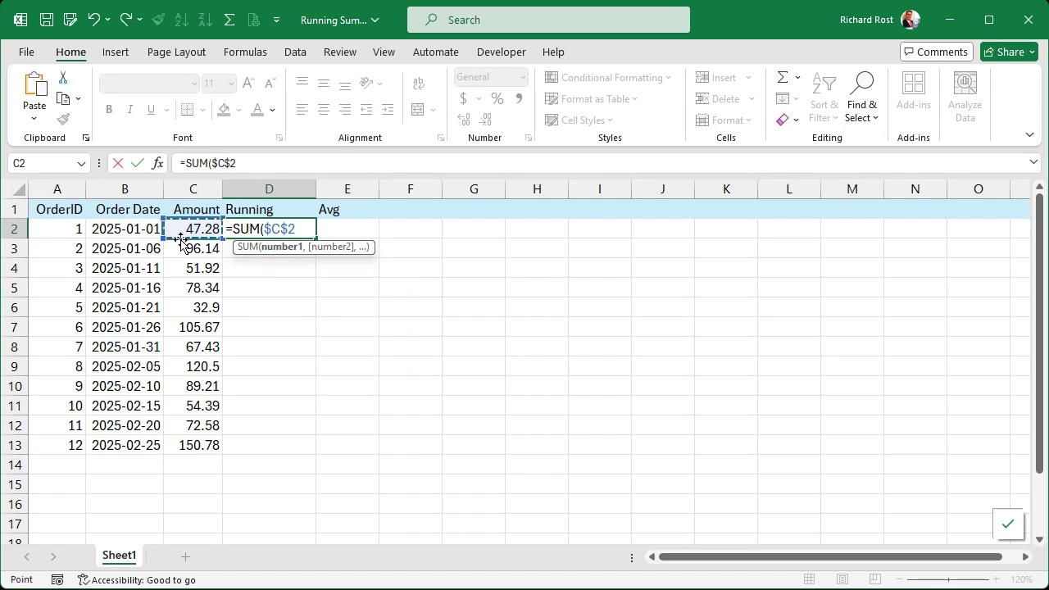
key("F8")
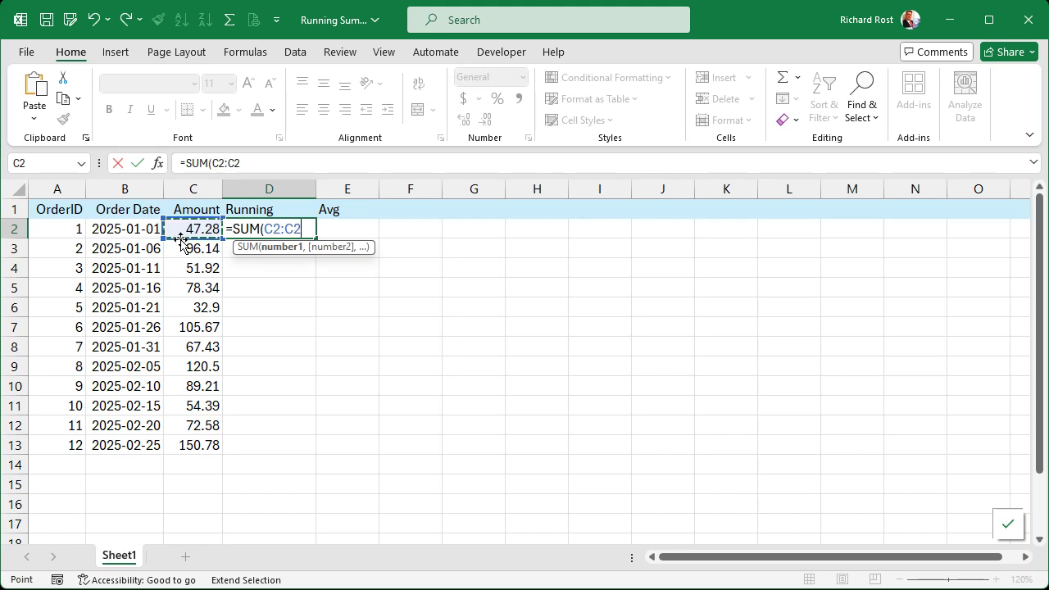
type(")")
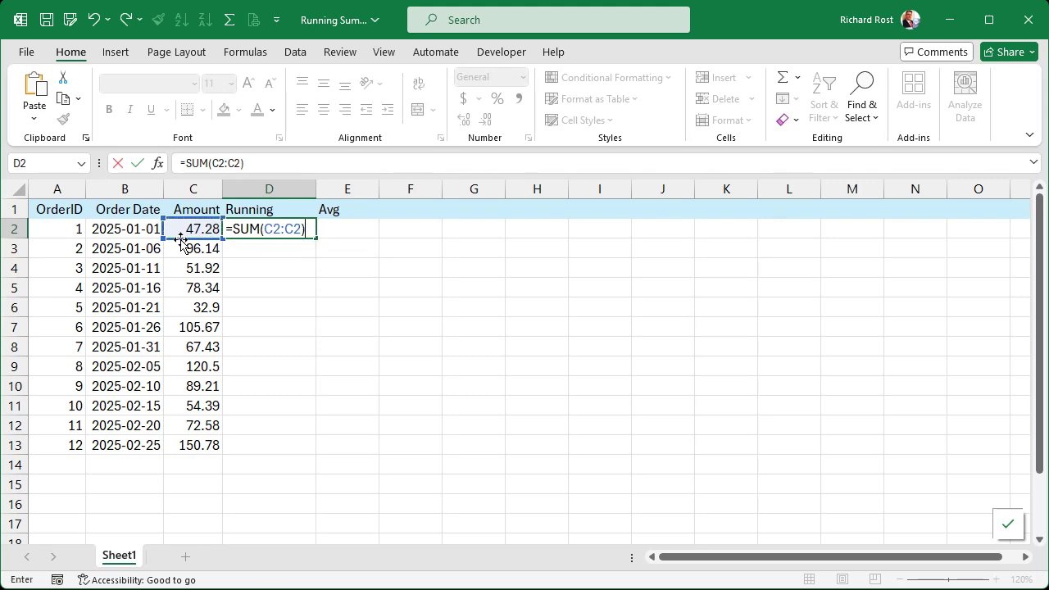
key("Return")
Step: Lock the range start in D2 so it reads =SUM($C$2:C2), showing 47.28
left_click(246, 227)
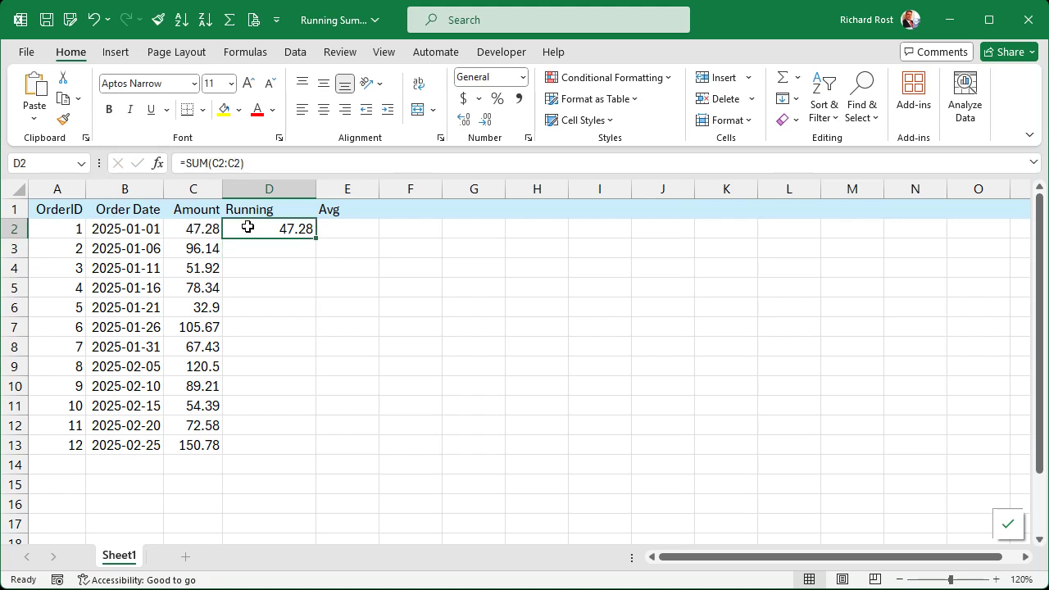
left_click(221, 161)
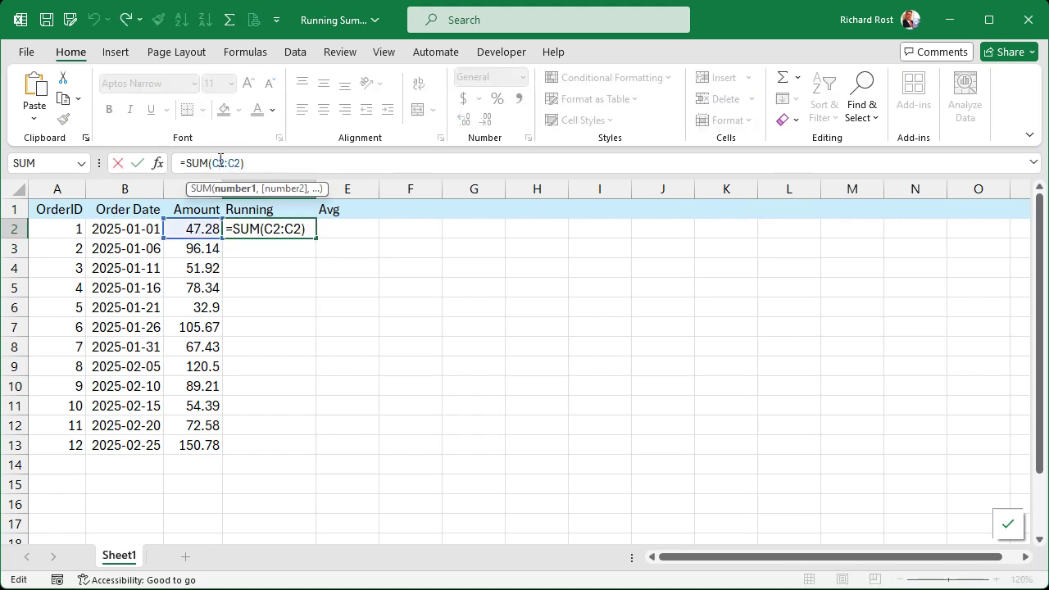
key("F4")
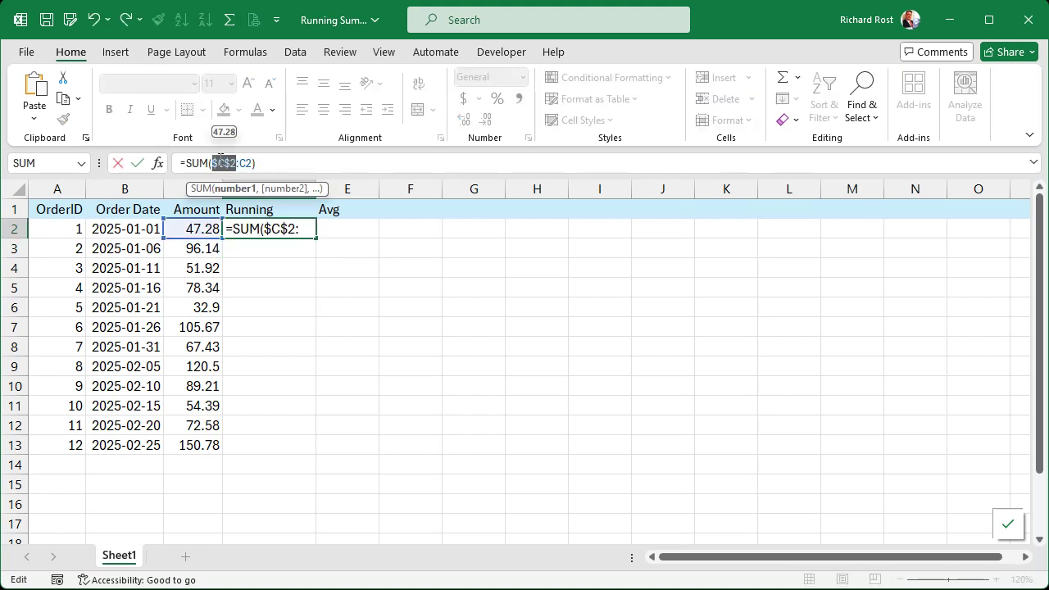
key("Return")
left_click(288, 230)
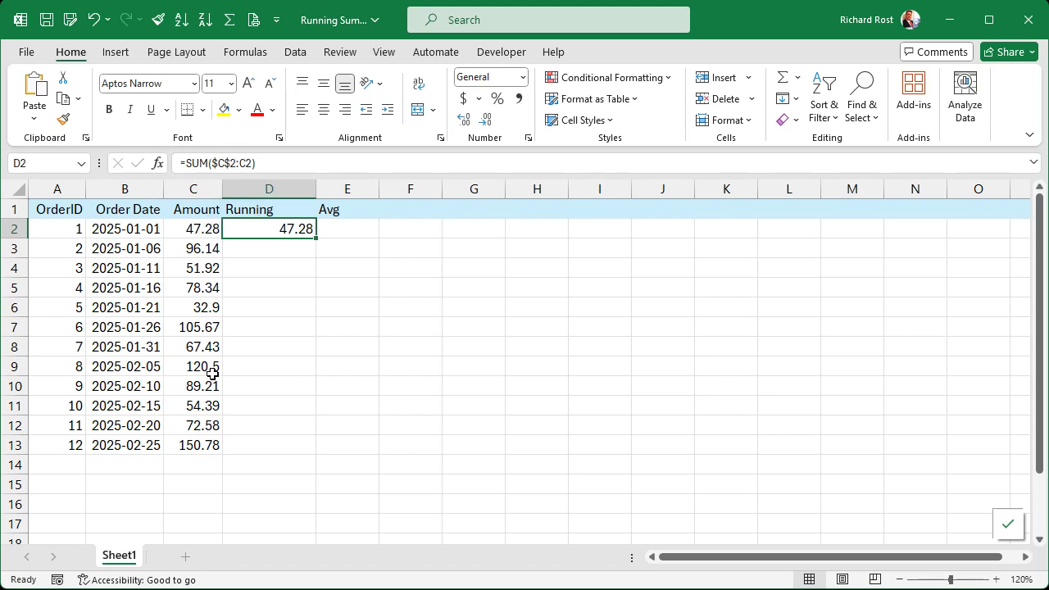
Step: Fill D2's formula down to D13 and check the copied formulas in rows 3 to 6
left_click_drag(319, 237, 328, 459)
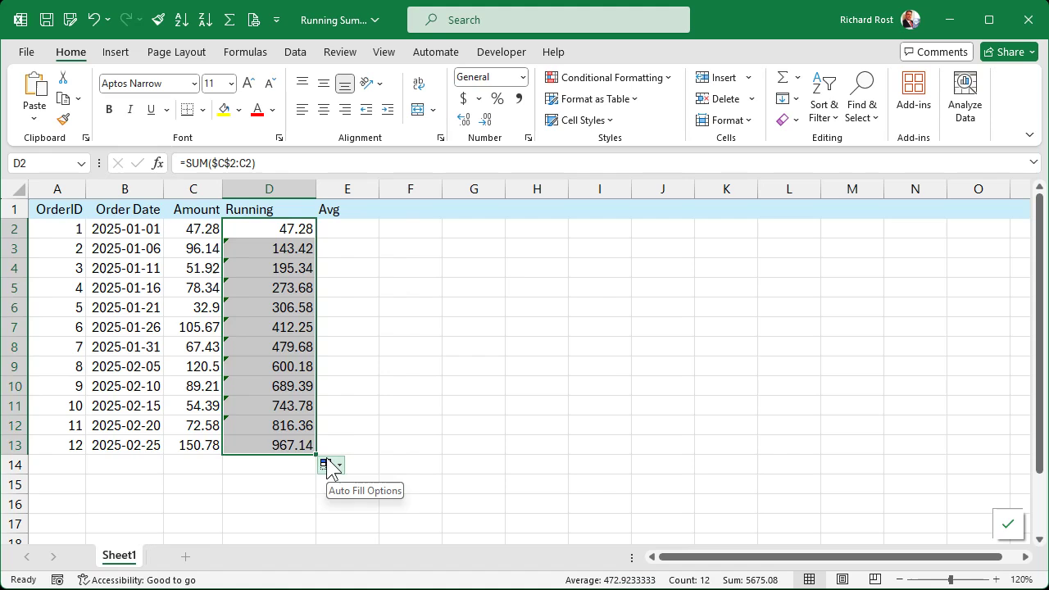
left_click(285, 223)
left_click(290, 247)
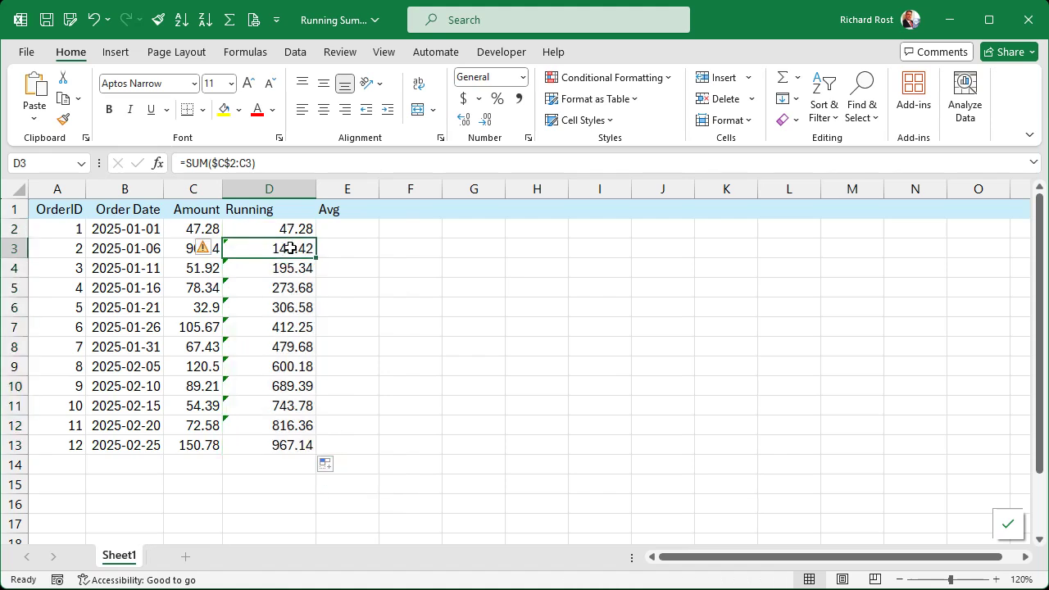
left_click(288, 269)
left_click(285, 289)
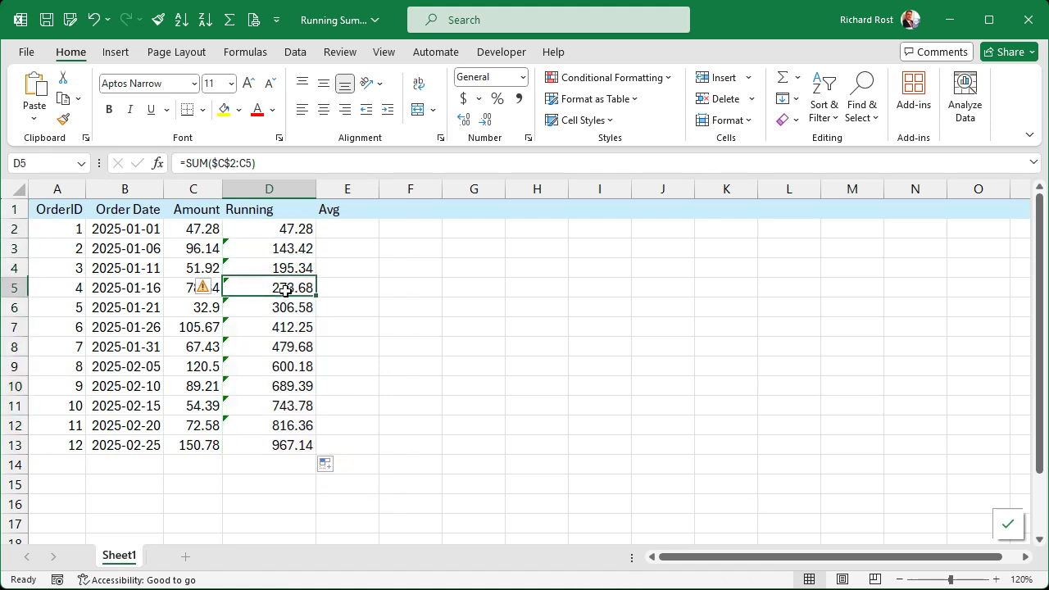
left_click(284, 309)
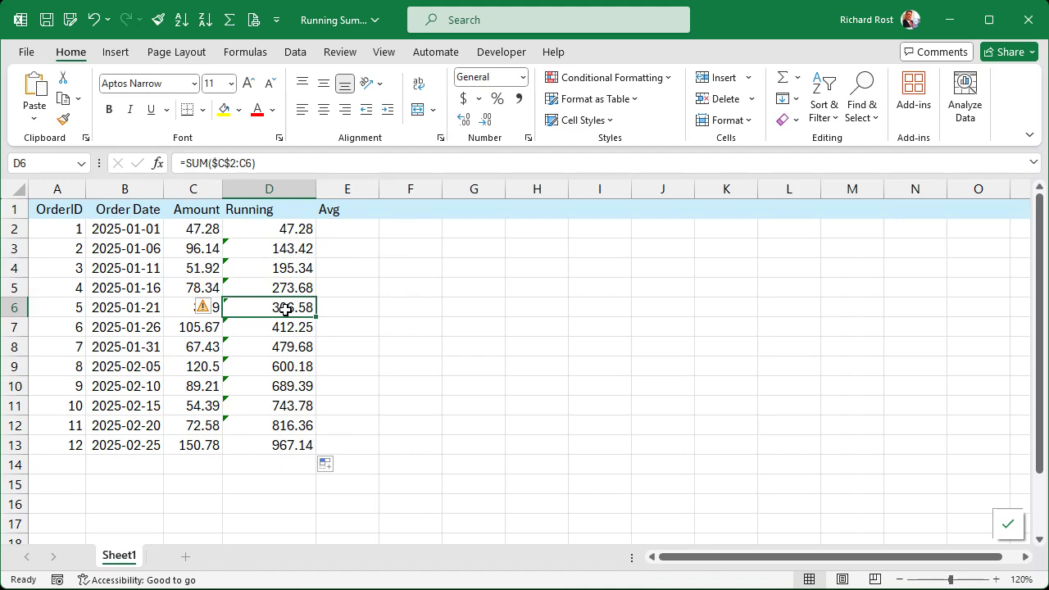
left_click_drag(283, 227, 297, 284)
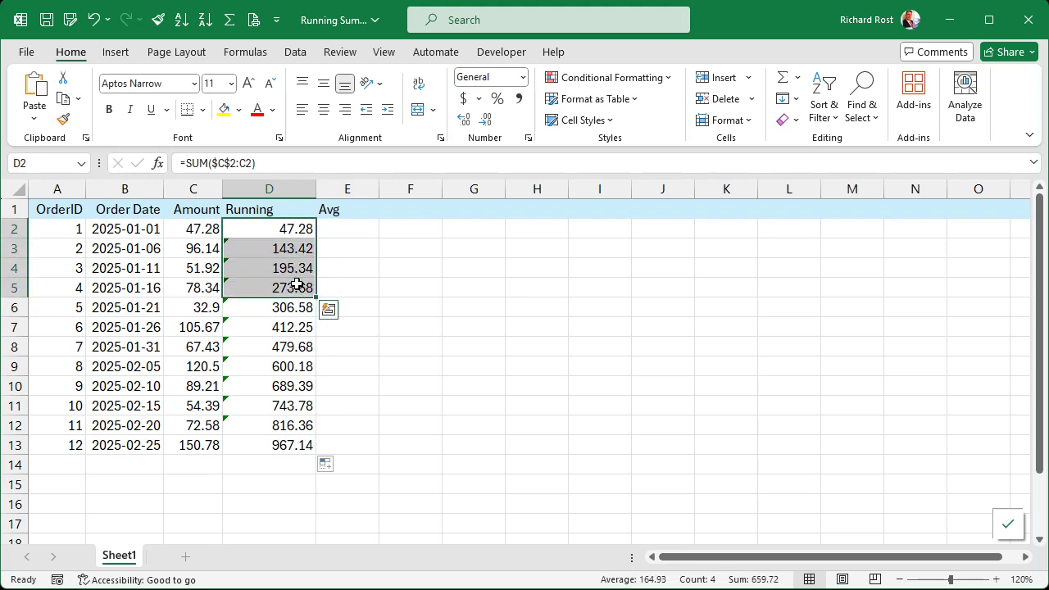
left_click(296, 284)
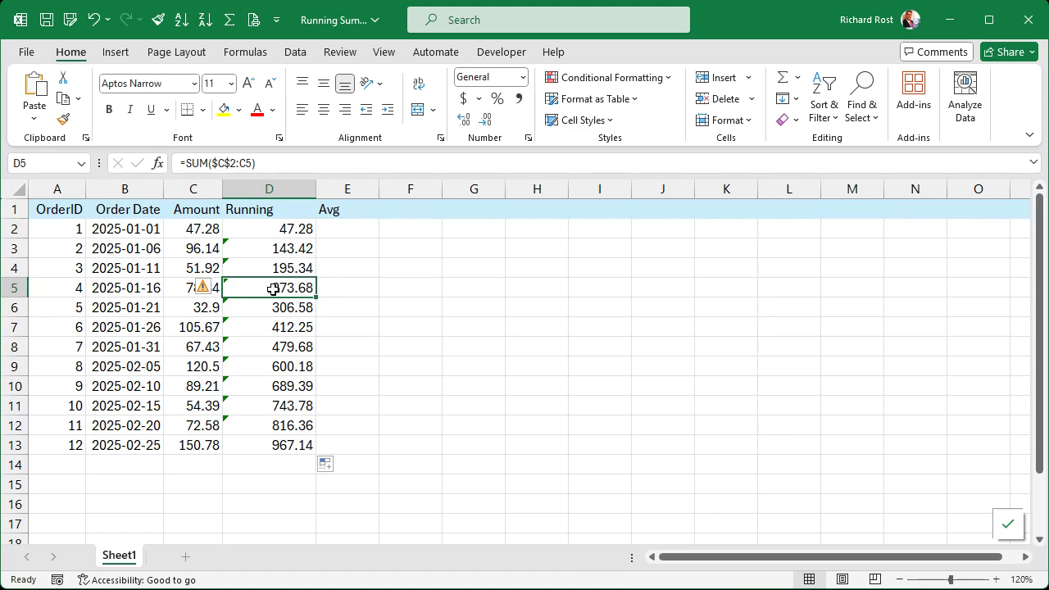
Step: Ignore the omitted-cells error on the flagged totals D3:D12
left_click(271, 309)
left_click_drag(265, 248, 271, 424)
left_click(214, 248)
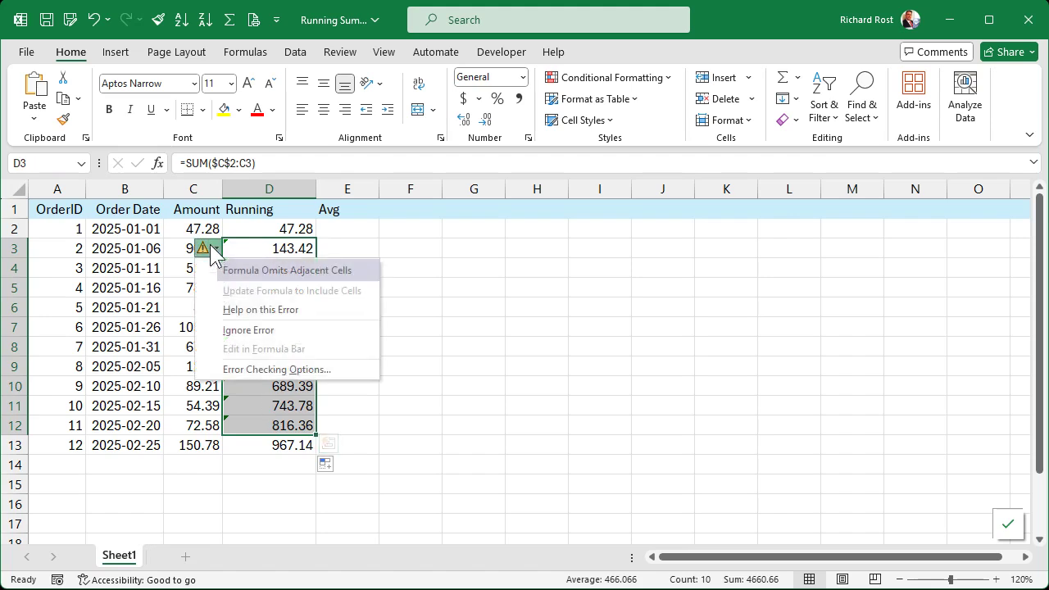
left_click(265, 327)
Step: Enter =AVERAGE($C$2:C2) in E2
left_click(464, 318)
left_click(359, 228)
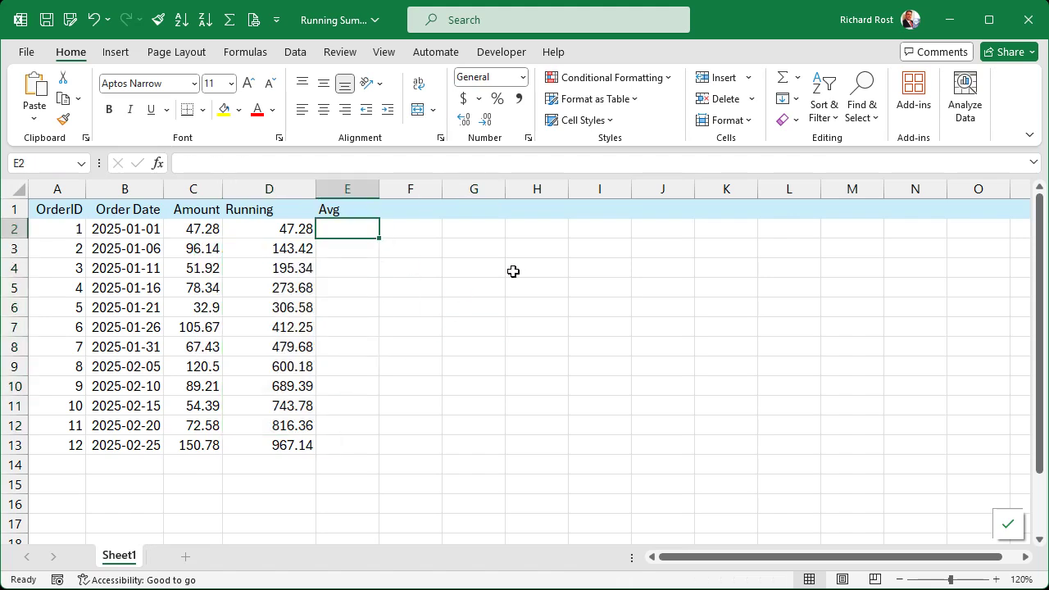
type("=averag")
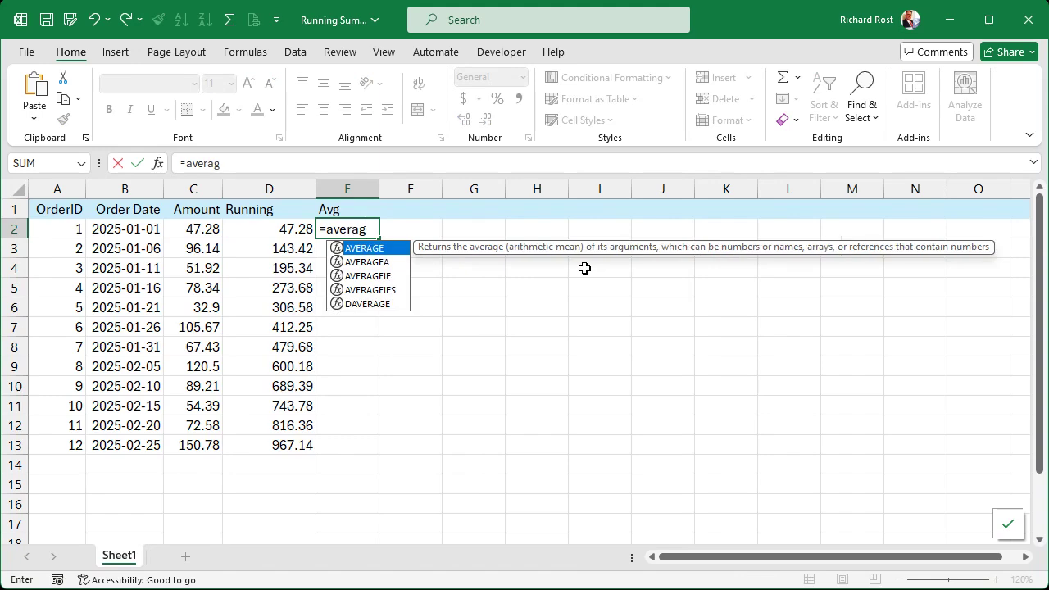
type("e($")
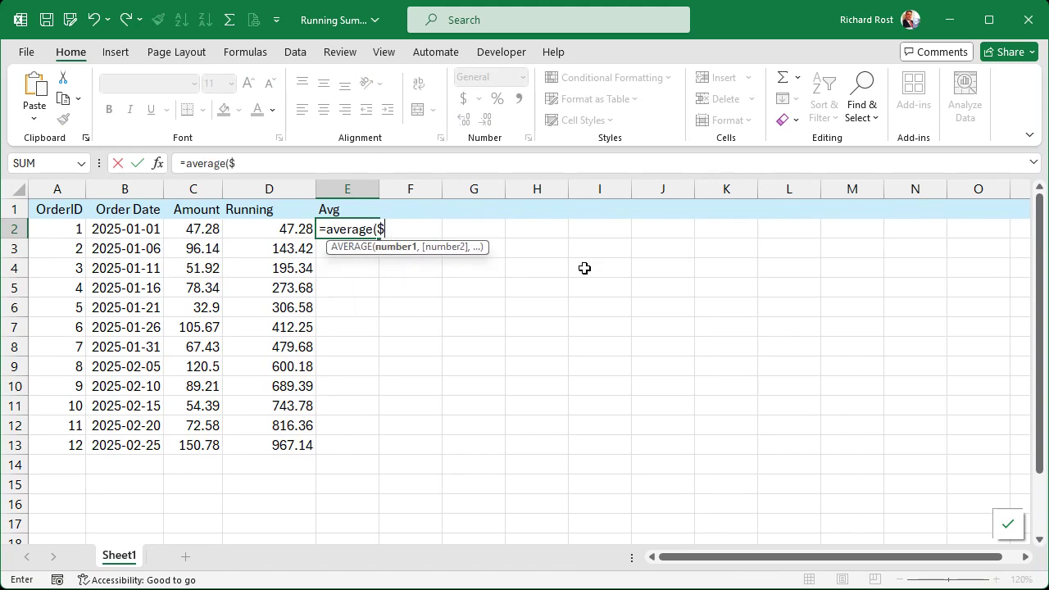
type("c$2:c2)")
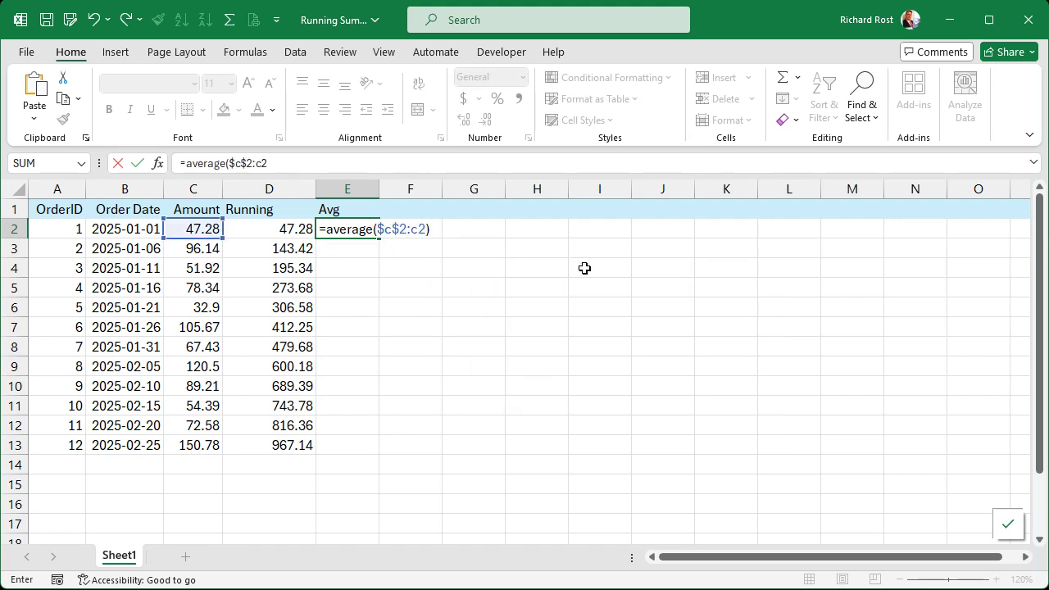
key("Return")
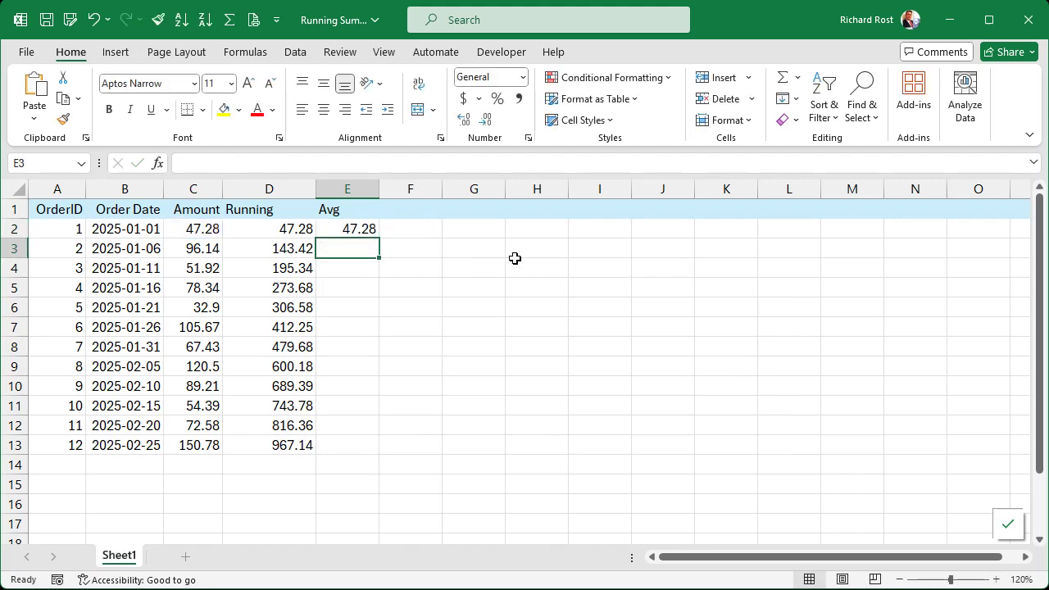
Step: Fill E2's formula down to E13 and Ignore Error on the flagged averages E3:E12
left_click(369, 231)
double_click(378, 238)
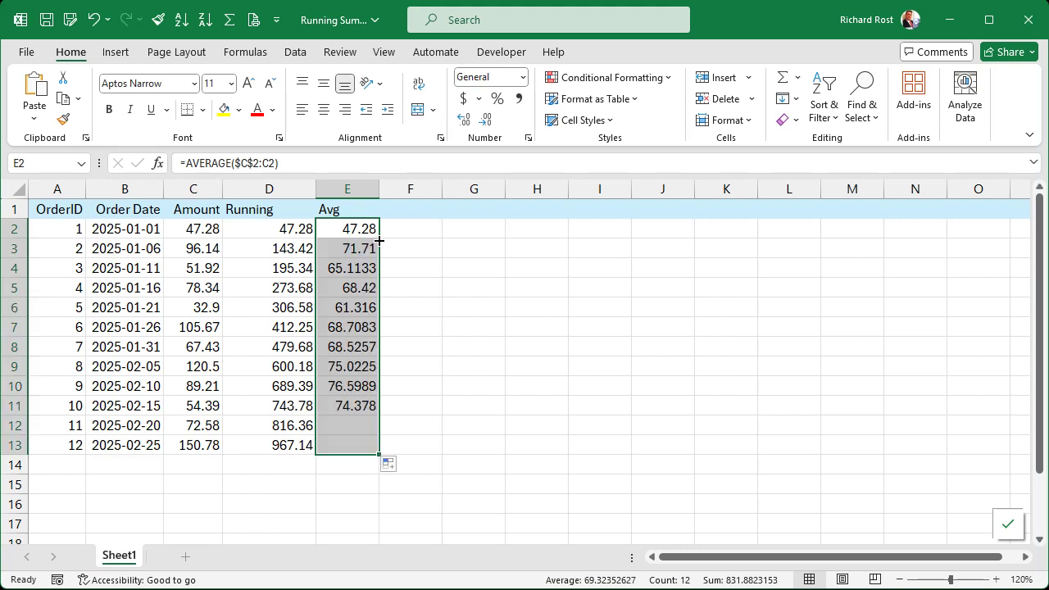
left_click_drag(356, 247, 344, 425)
left_click(298, 248)
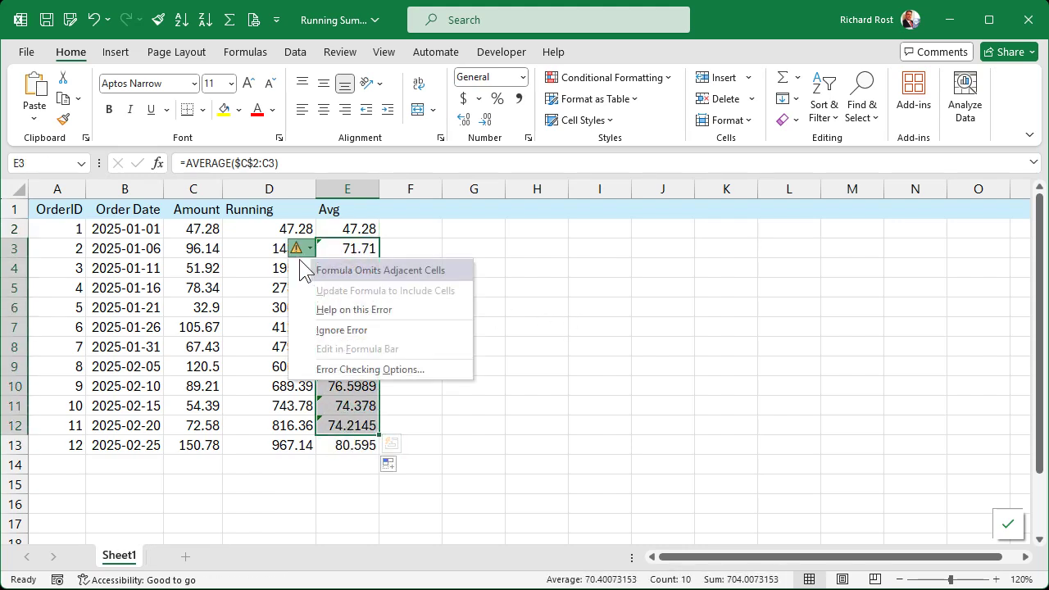
left_click(344, 330)
left_click(489, 308)
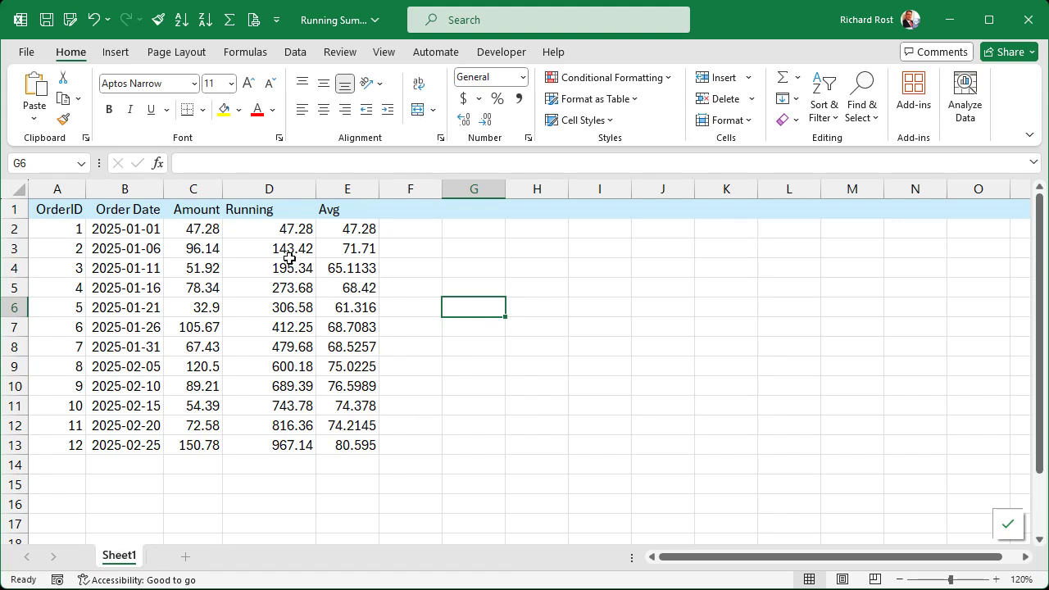
Step: Review the running-total formula in cell D2
left_click(270, 229)
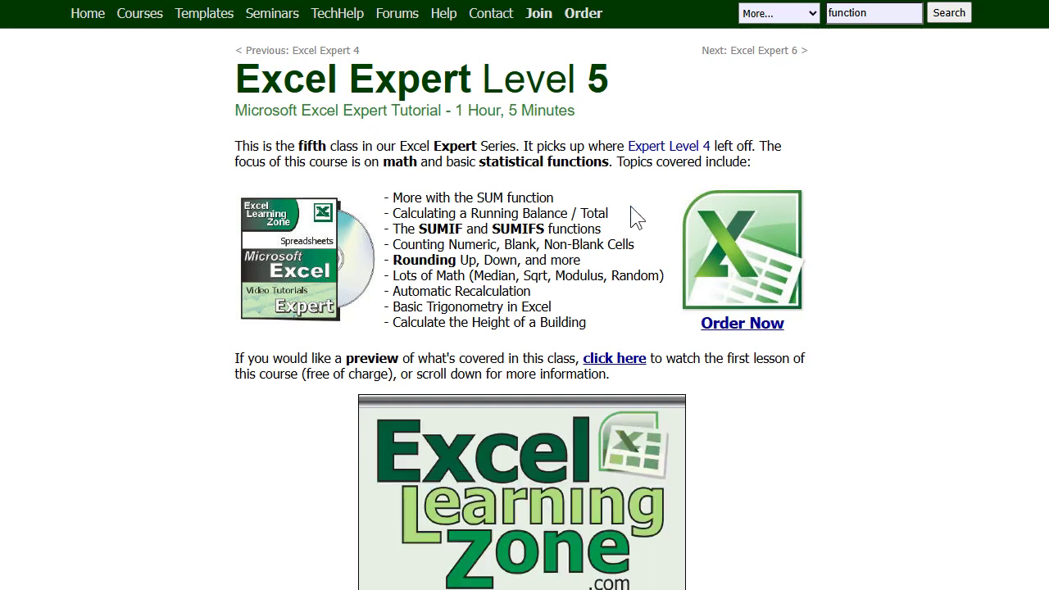
Step: Highlight the SUMIF, SUMIFS, Rounding and Trigonometry topics in the course list
double_click(441, 229)
double_click(525, 229)
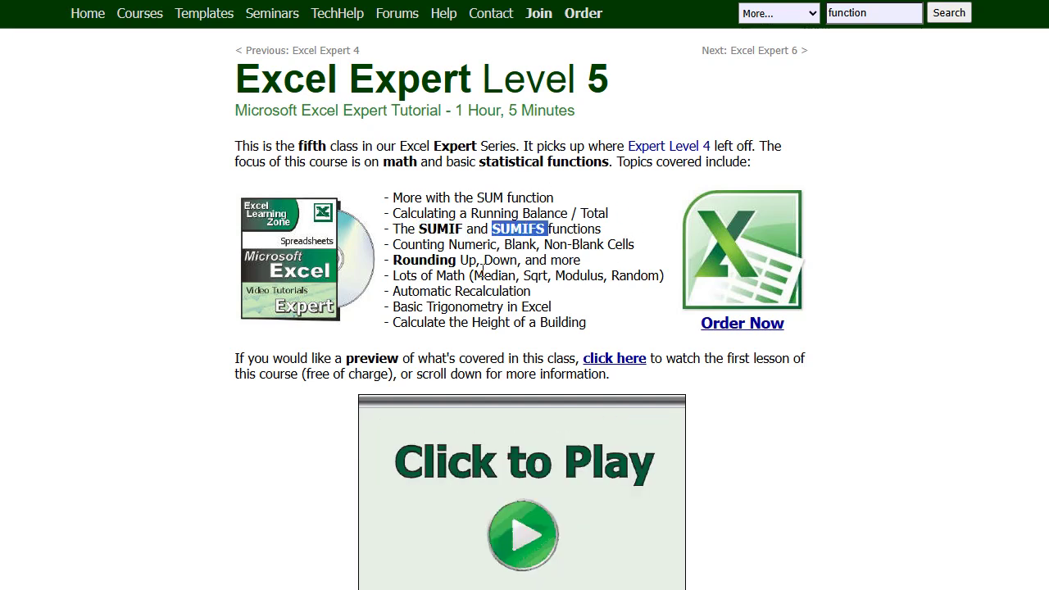
double_click(426, 261)
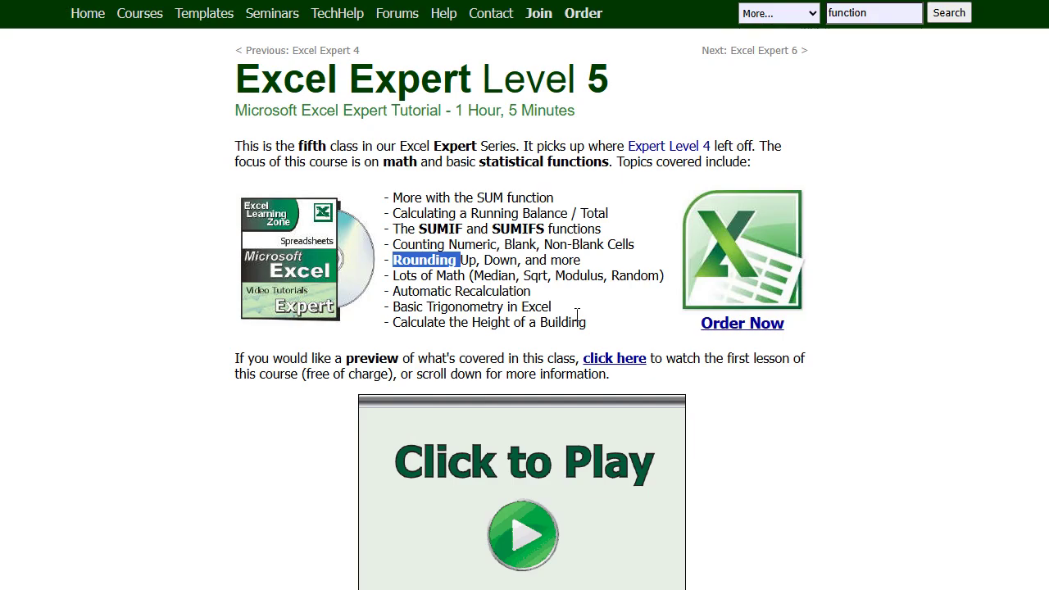
double_click(469, 307)
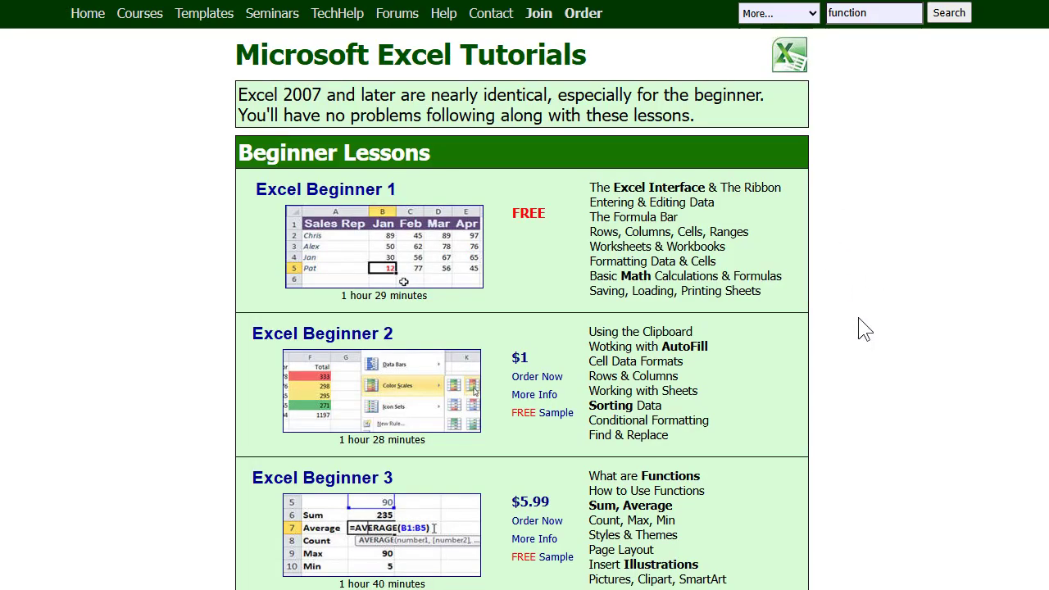
Step: Scroll through the Microsoft Excel Tutorials list and open the Excel Beginner 1 course
scroll(864, 328, "down", 9)
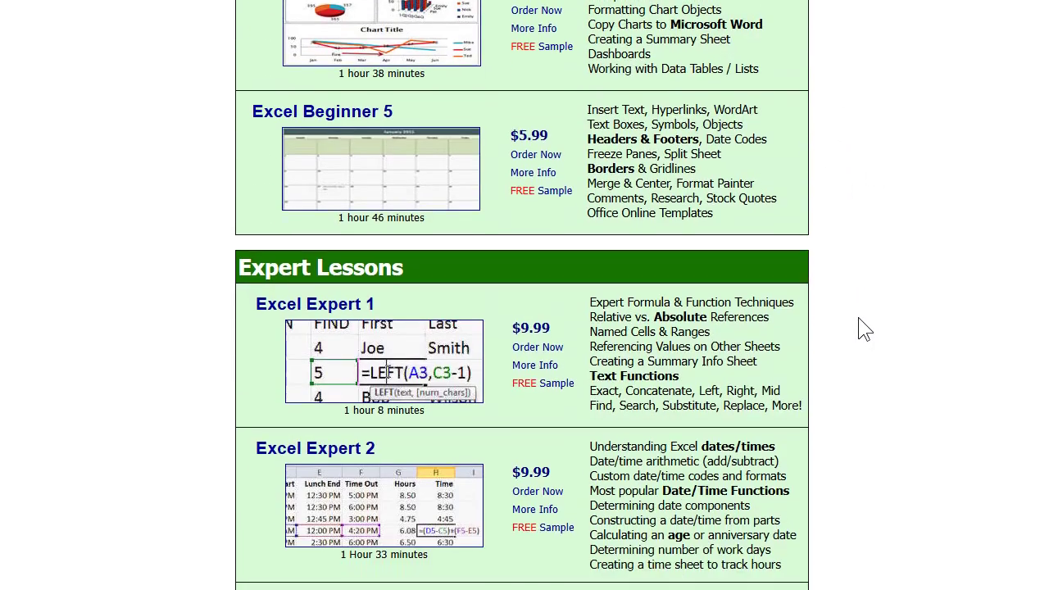
scroll(865, 328, "down", 13)
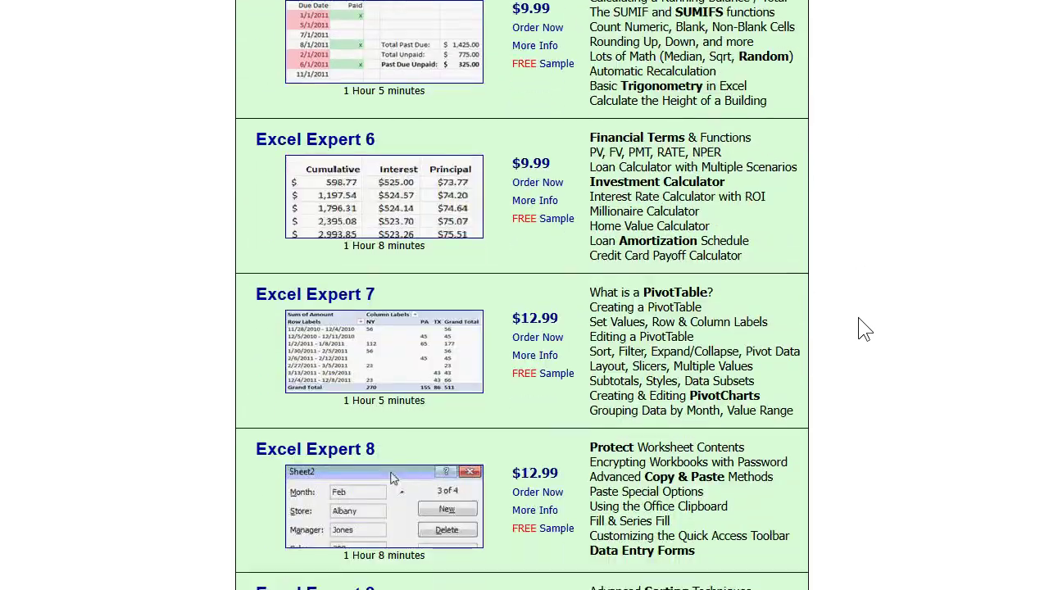
scroll(864, 328, "down", 2)
scroll(864, 328, "up", 13)
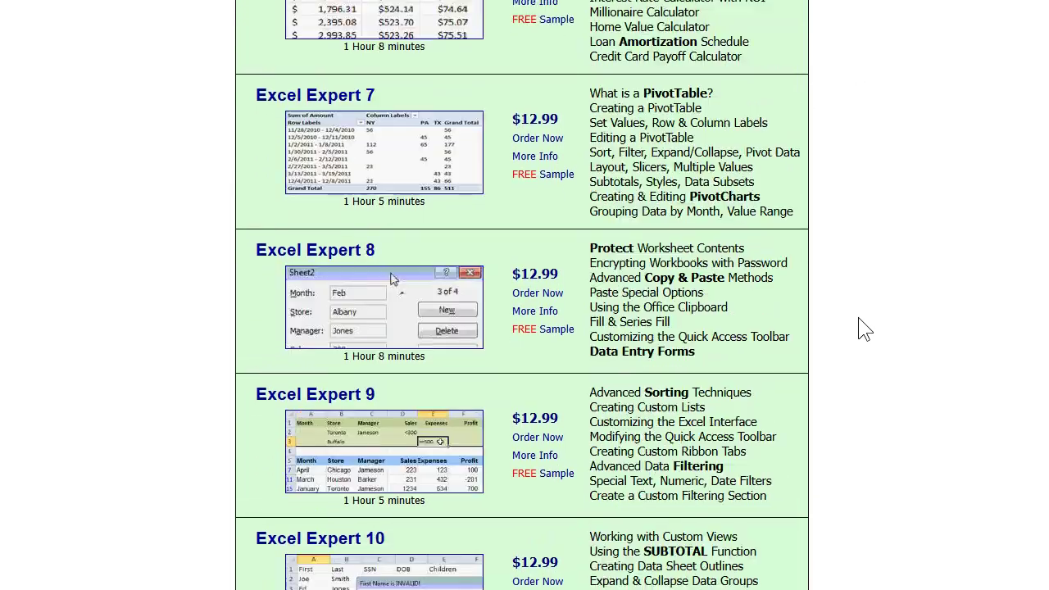
scroll(863, 328, "up", 10)
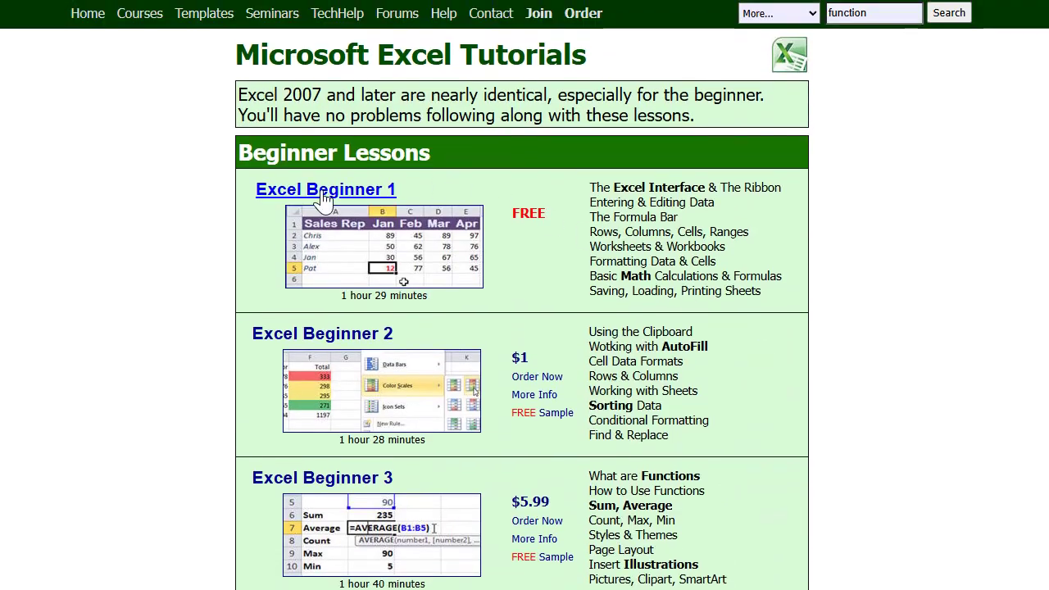
left_click(358, 194)
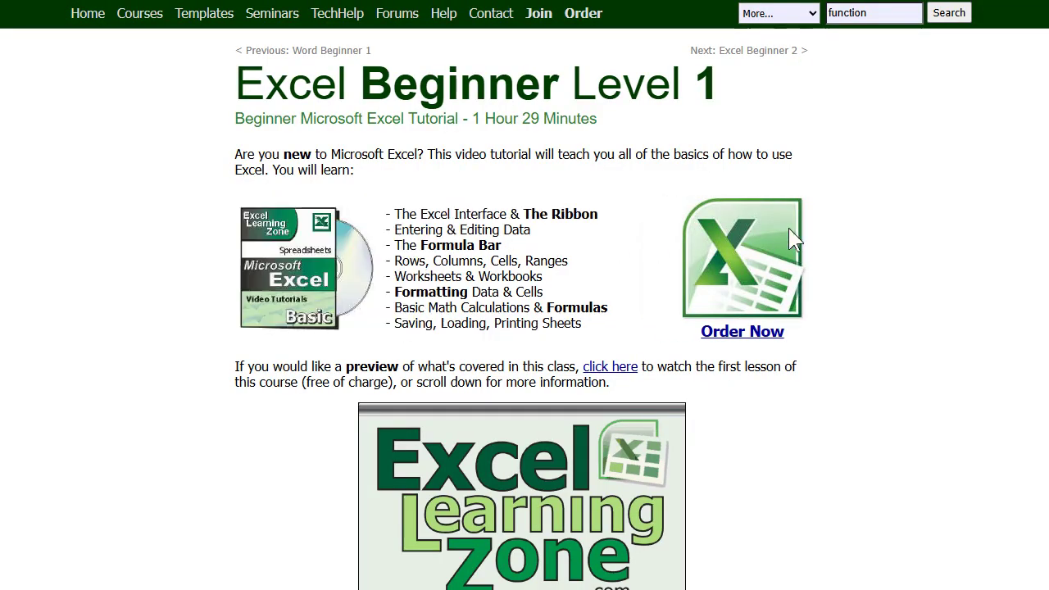